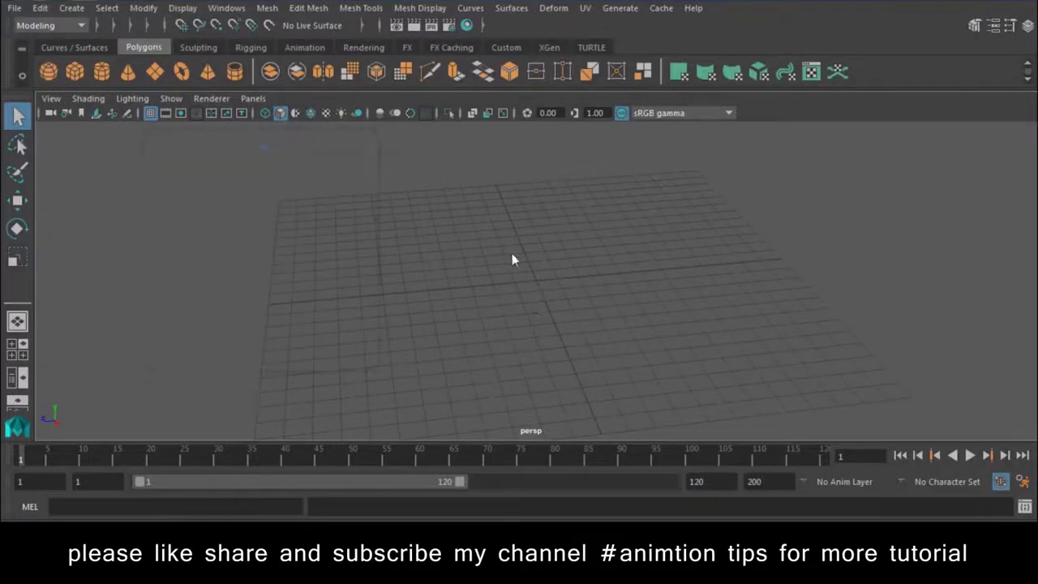
# Step: Draw a polygon cylinder out from the grid centre in the front view
pyautogui.click(101, 72)
pyautogui.press('space')
pyautogui.moveTo(673, 324); pyautogui.dragTo(673, 361)
pyautogui.moveTo(542, 268)
pyautogui.mouseDown()
pyautogui.moveTo(646, 336)
pyautogui.moveTo(642, 239)
pyautogui.mouseUp()
pyautogui.press('space')
pyautogui.press('w')
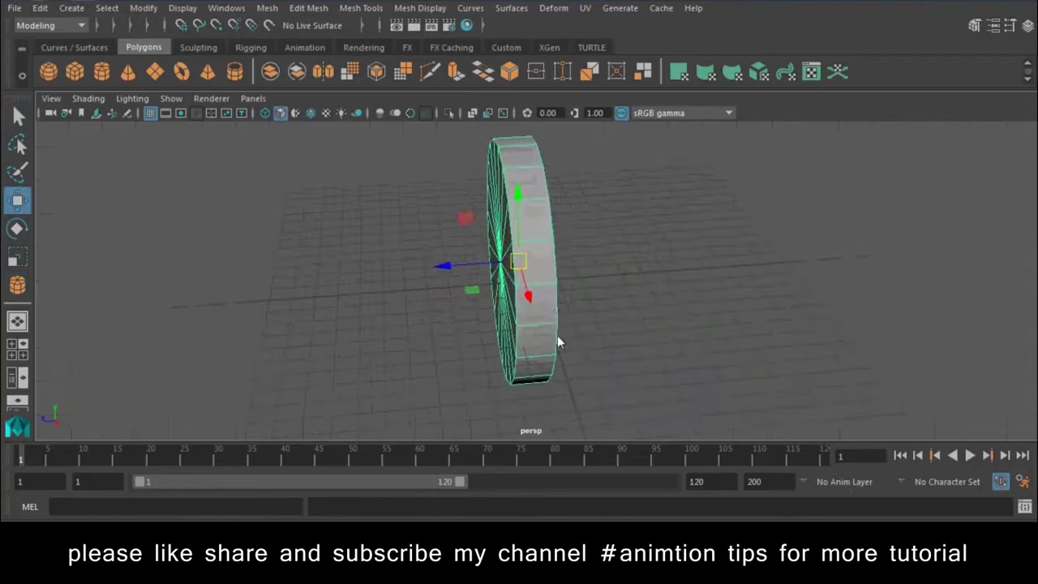
# Step: Scale the cylinder along one axis into a thick wheel and select its faces
pyautogui.press('r')
pyautogui.moveTo(456, 282); pyautogui.dragTo(371, 278)
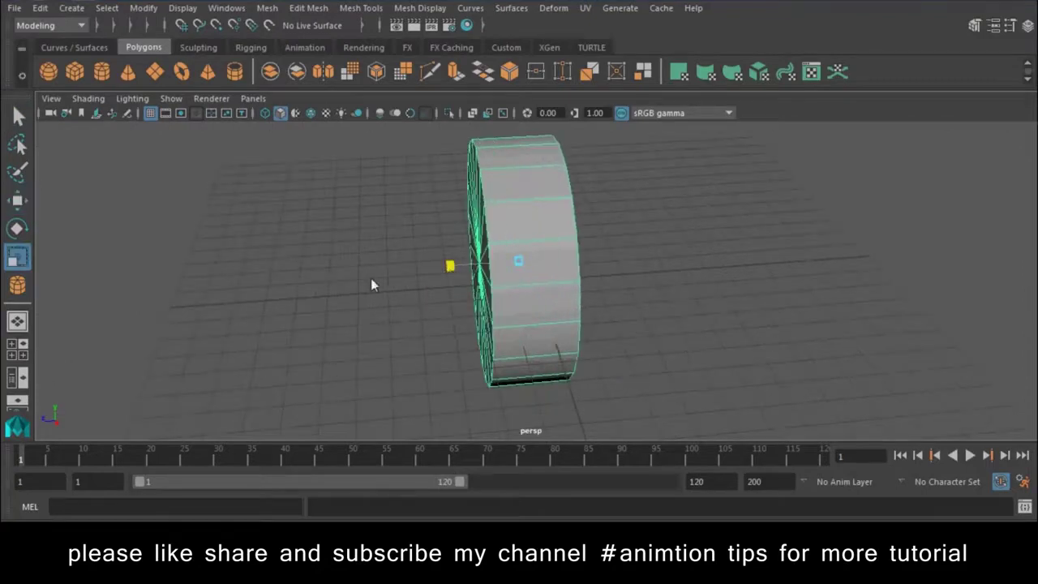
pyautogui.moveTo(524, 148); pyautogui.dragTo(526, 178, button='right')
pyautogui.keyDown('alt'); pyautogui.moveTo(526, 183); pyautogui.dragTo(565, 228); pyautogui.keyUp('alt')
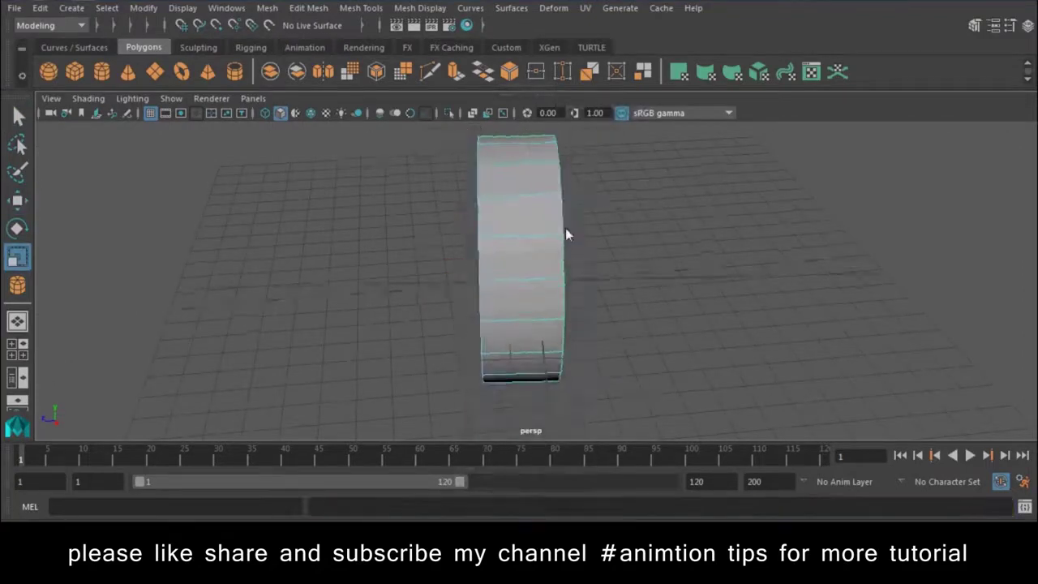
pyautogui.click(494, 357)
pyautogui.moveTo(436, 288)
pyautogui.keyDown('alt'); pyautogui.mouseDown()
pyautogui.moveTo(580, 260)
pyautogui.moveTo(531, 260)
pyautogui.mouseUp(); pyautogui.keyUp('alt')
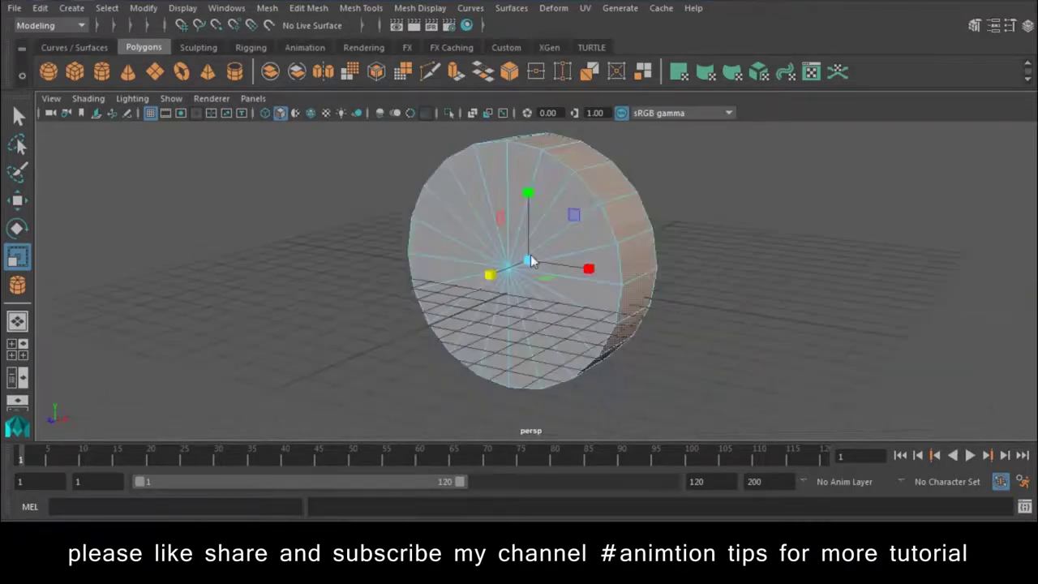
# Step: Extrude the selected rim faces with Keep Faces Together turned off
pyautogui.doubleClick(456, 75)
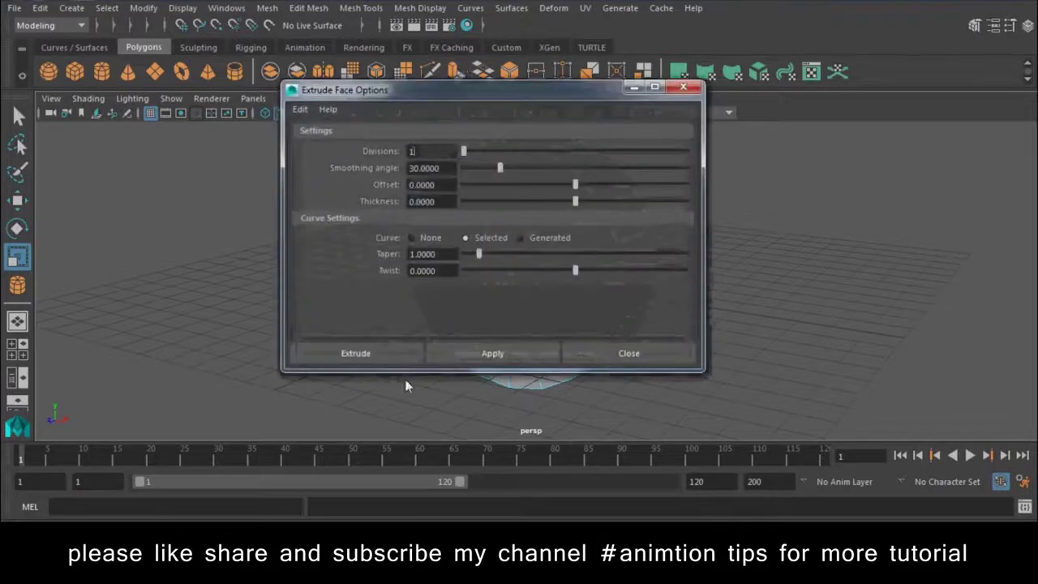
pyautogui.click(357, 355)
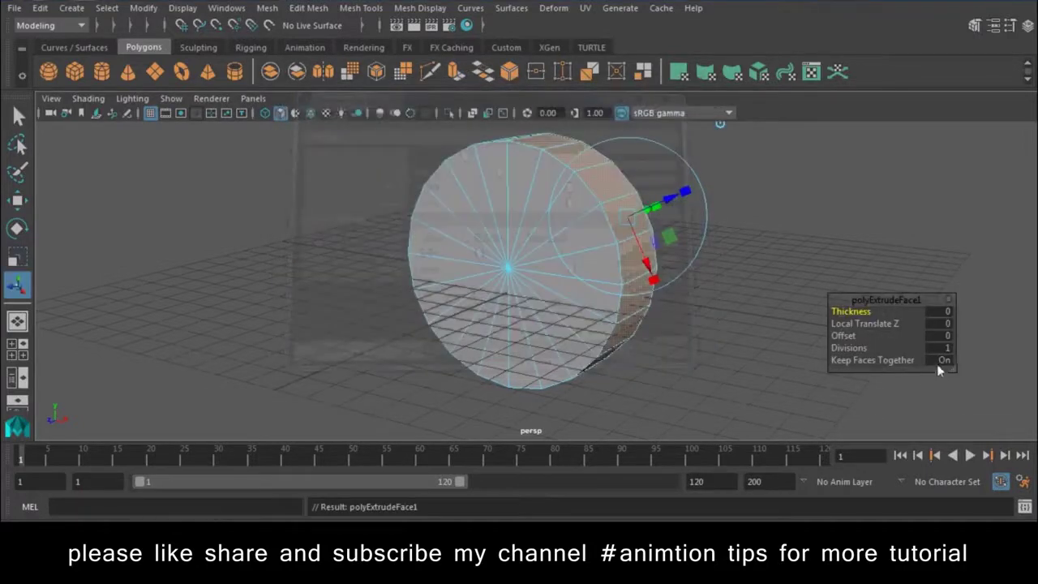
pyautogui.click(944, 360)
pyautogui.keyDown('alt'); pyautogui.moveTo(695, 293); pyautogui.dragTo(780, 425, button='right'); pyautogui.keyUp('alt')
pyautogui.moveTo(780, 425)
pyautogui.keyDown('alt'); pyautogui.mouseDown()
pyautogui.moveTo(680, 274)
pyautogui.moveTo(610, 281)
pyautogui.mouseUp(); pyautogui.keyUp('alt')
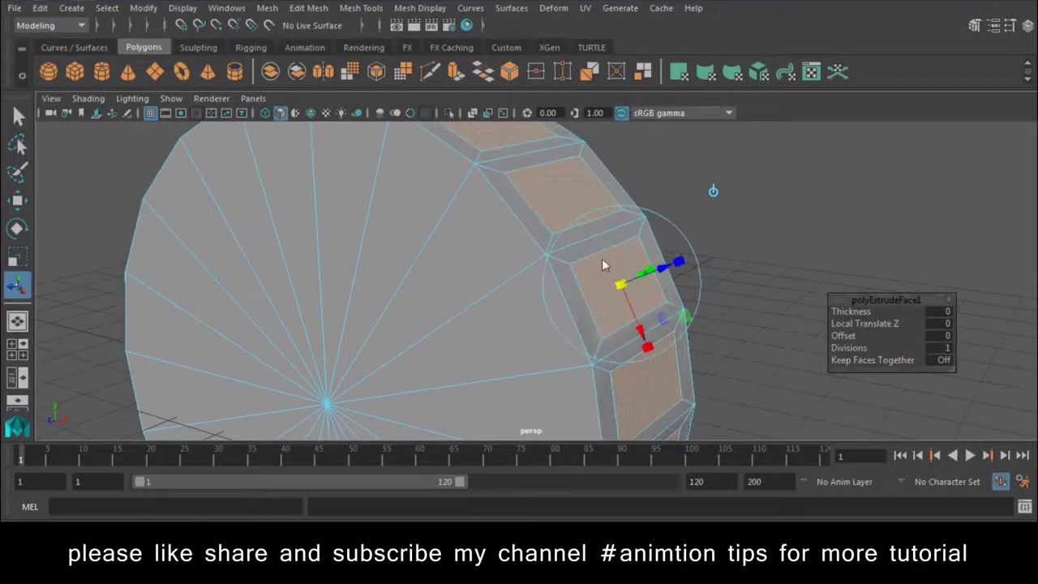
# Step: Extrude the rim faces again, push them inward, and reselect the whole cylinder
pyautogui.click(457, 72)
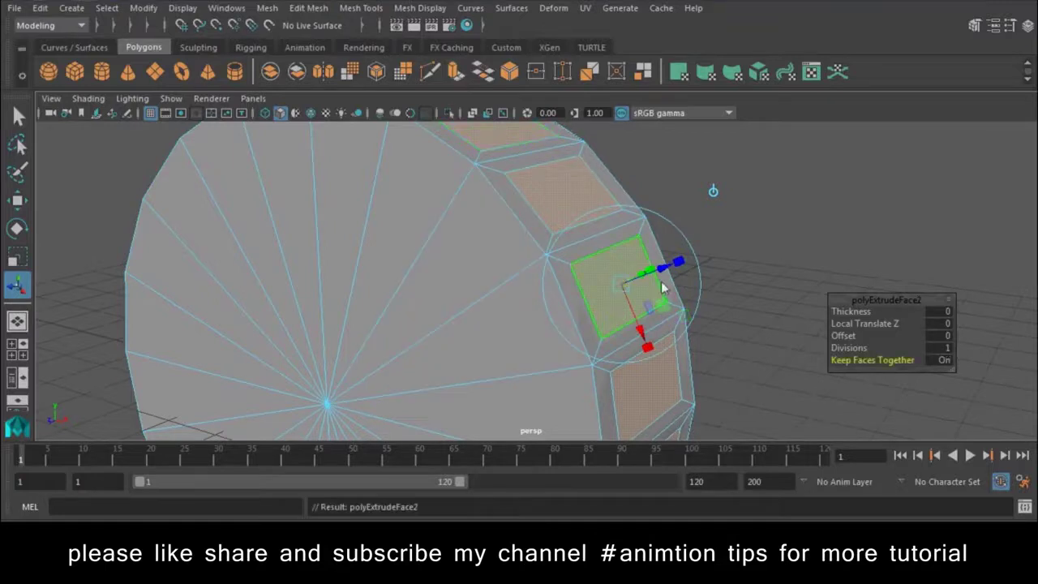
pyautogui.moveTo(665, 274); pyautogui.dragTo(593, 311)
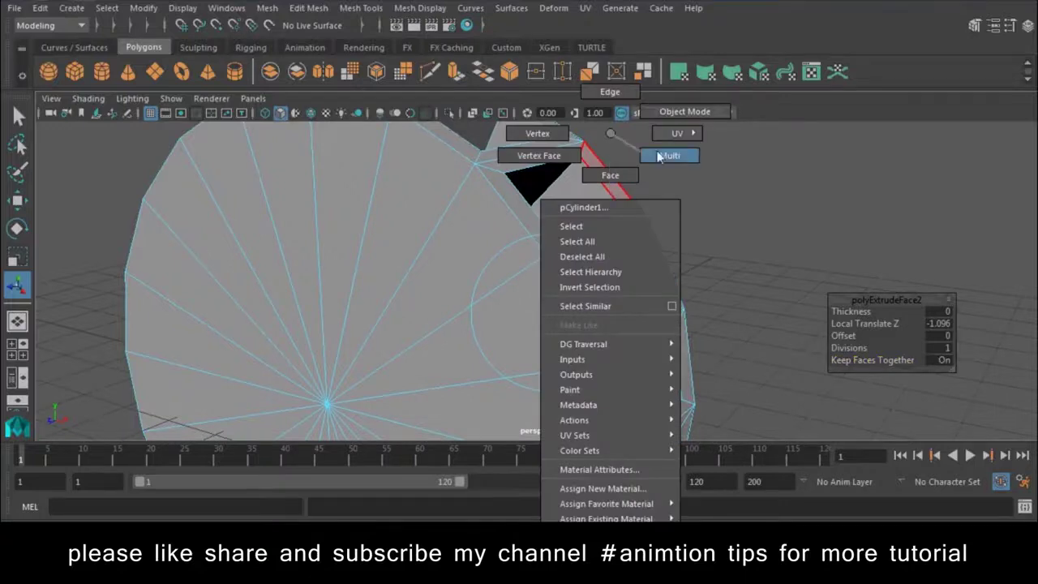
pyautogui.moveTo(610, 185); pyautogui.dragTo(695, 111, button='right')
pyautogui.scroll(-5, 791, 337)
pyautogui.click(484, 316)
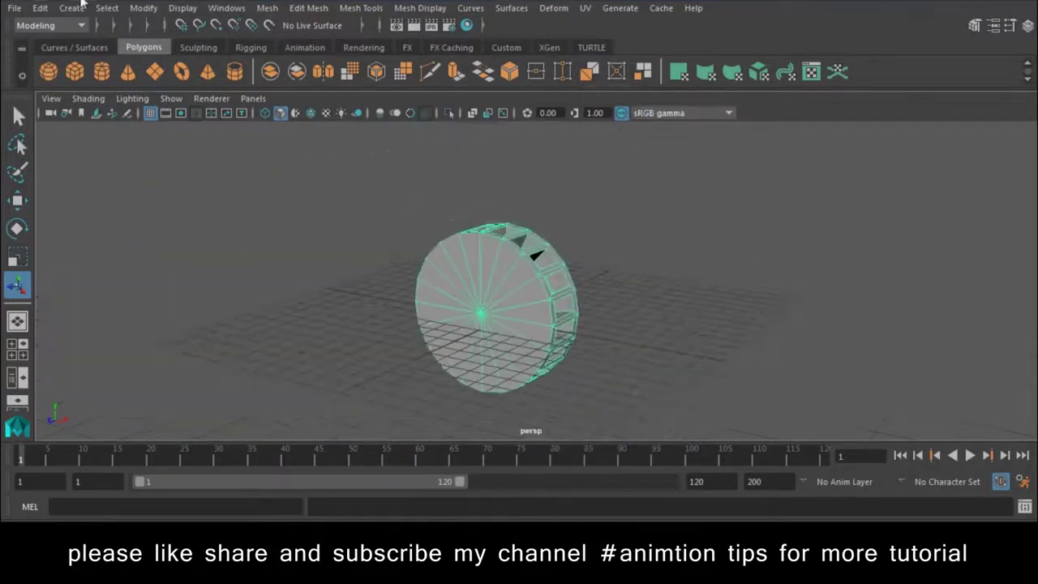
# Step: Delete the cylinder's construction history with Delete by Type > History
pyautogui.click(40, 7)
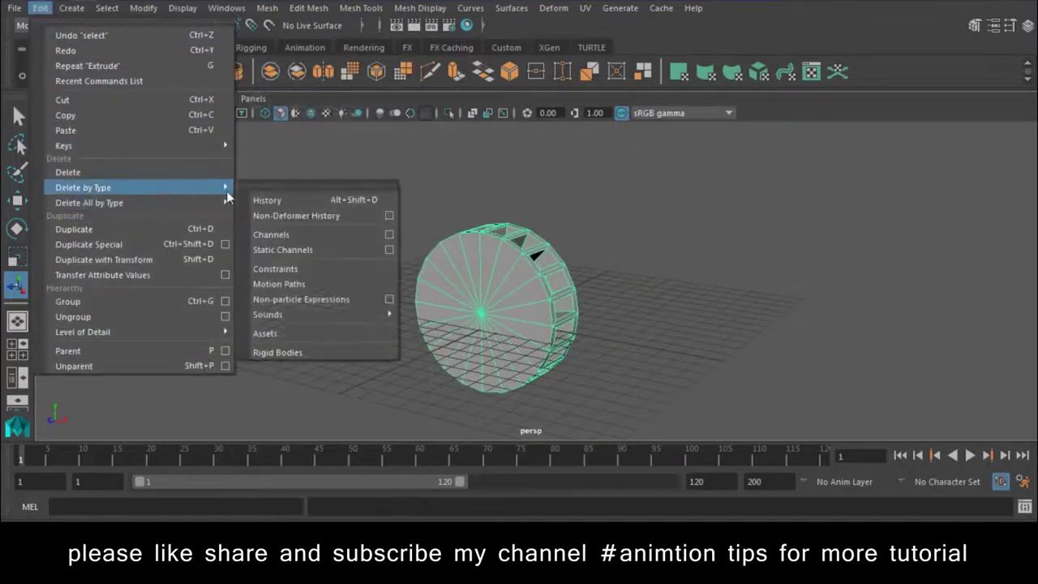
pyautogui.click(268, 200)
pyautogui.scroll(3, 568, 242)
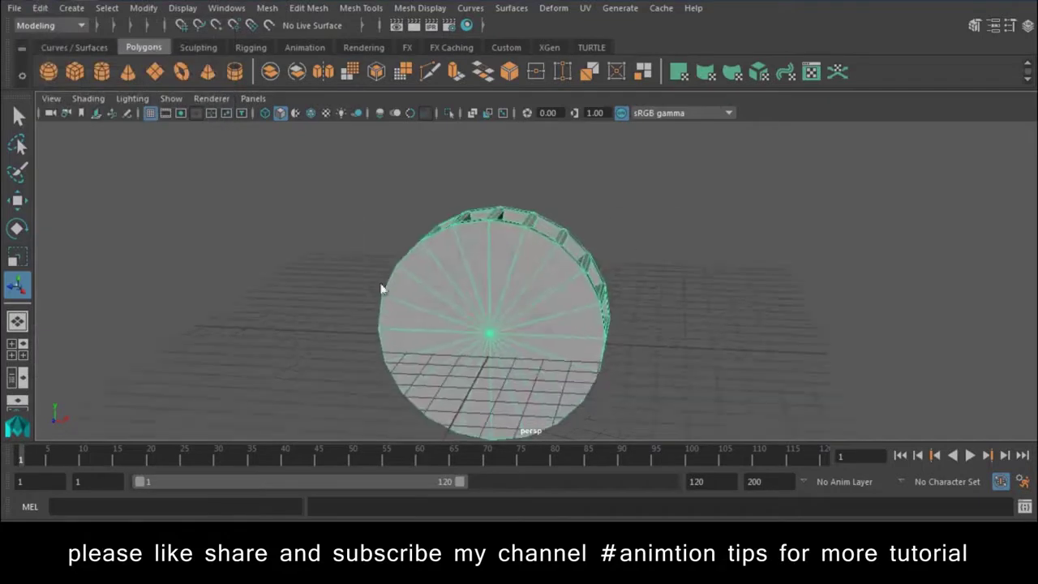
pyautogui.click(308, 7)
pyautogui.moveTo(360, 9)
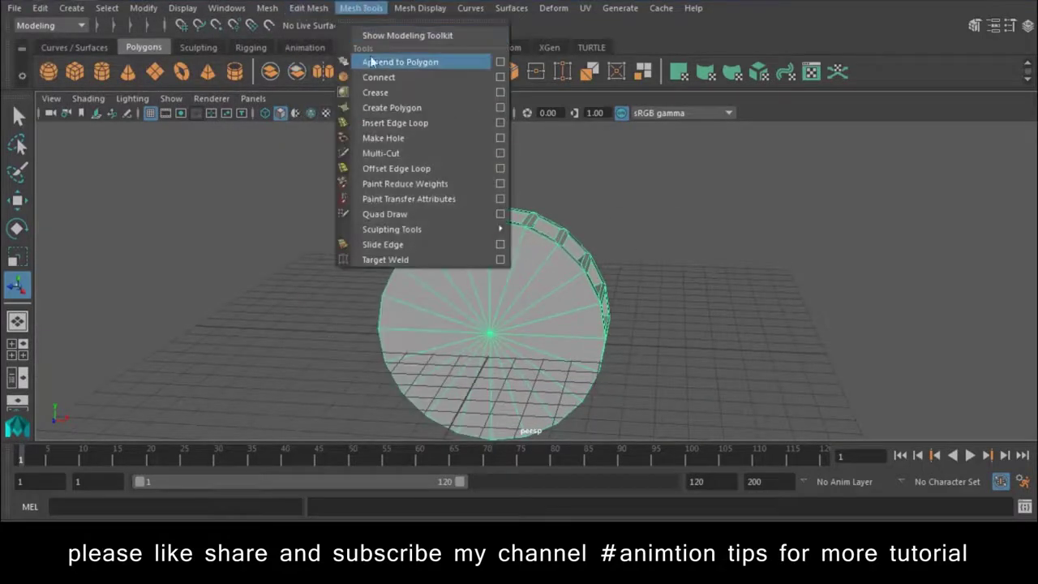
# Step: Switch to the FX menu set and turn the cylinder into nCloth
pyautogui.click(49, 25)
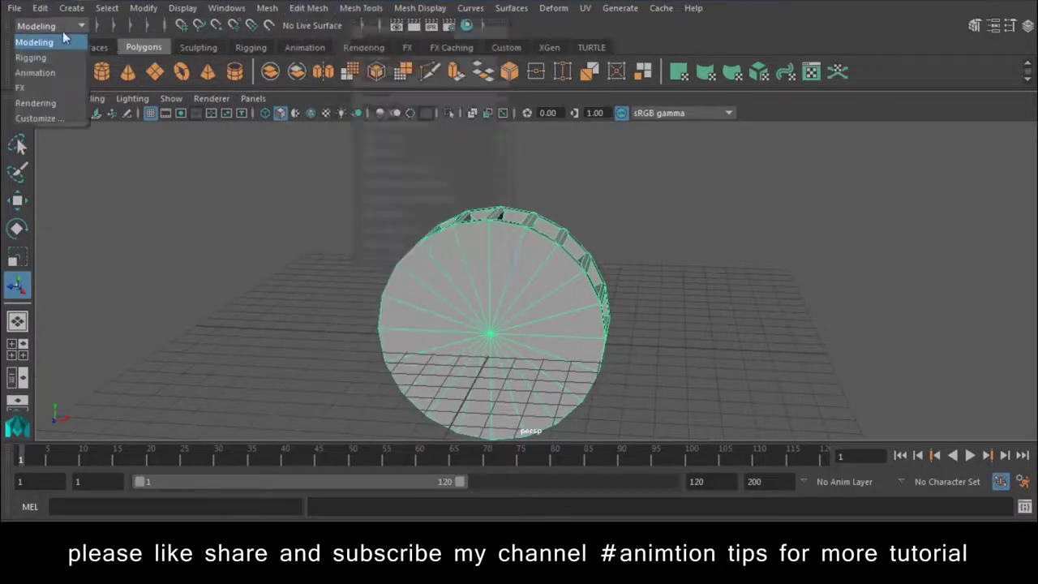
pyautogui.click(37, 88)
pyautogui.click(354, 8)
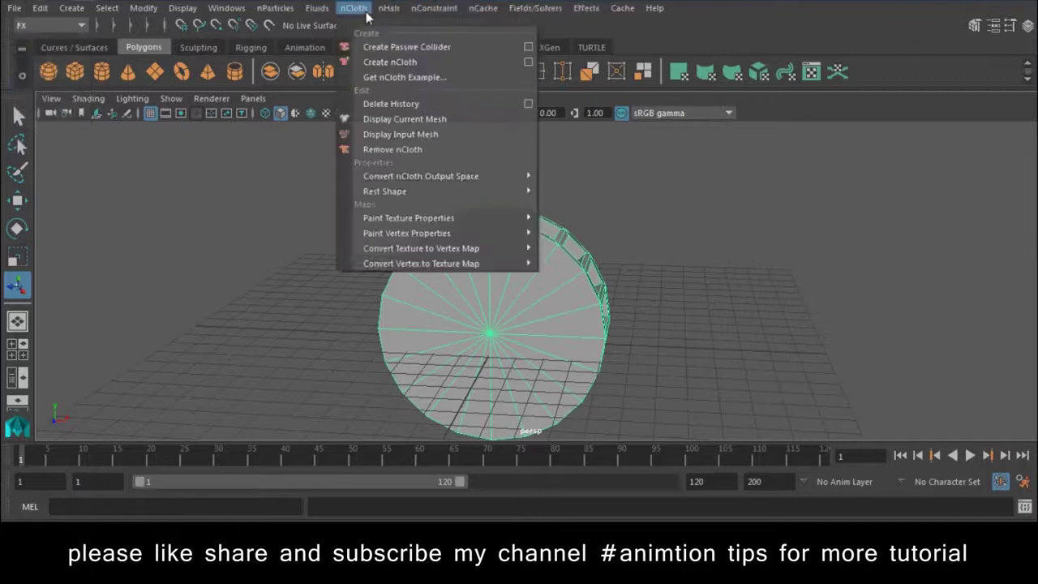
pyautogui.click(380, 63)
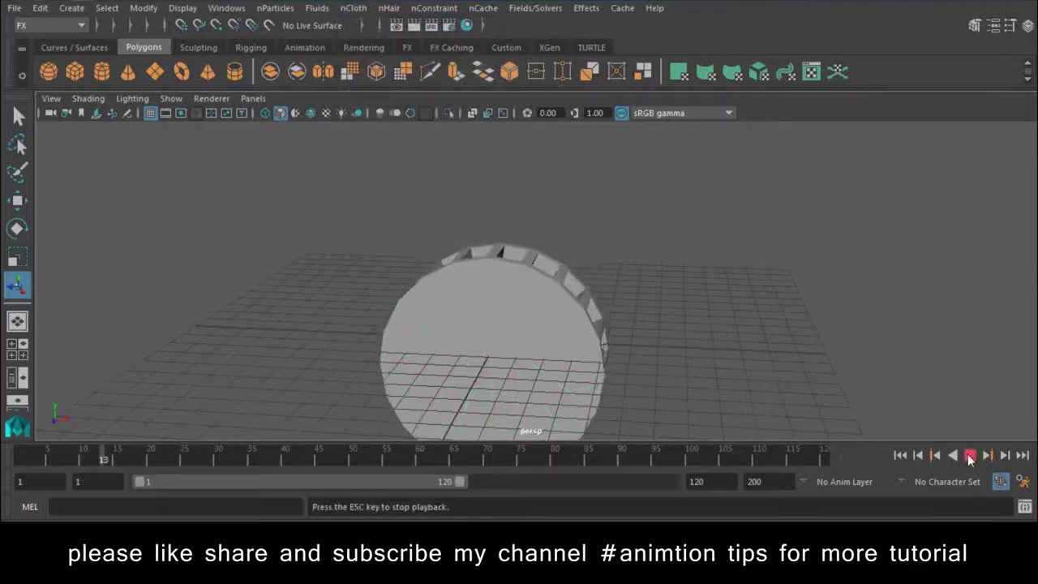
# Step: At frame 1, select all of the cylinder's vertices
pyautogui.click(901, 457)
pyautogui.keyDown('alt'); pyautogui.moveTo(532, 344); pyautogui.dragTo(576, 279); pyautogui.keyUp('alt')
pyautogui.click(580, 276)
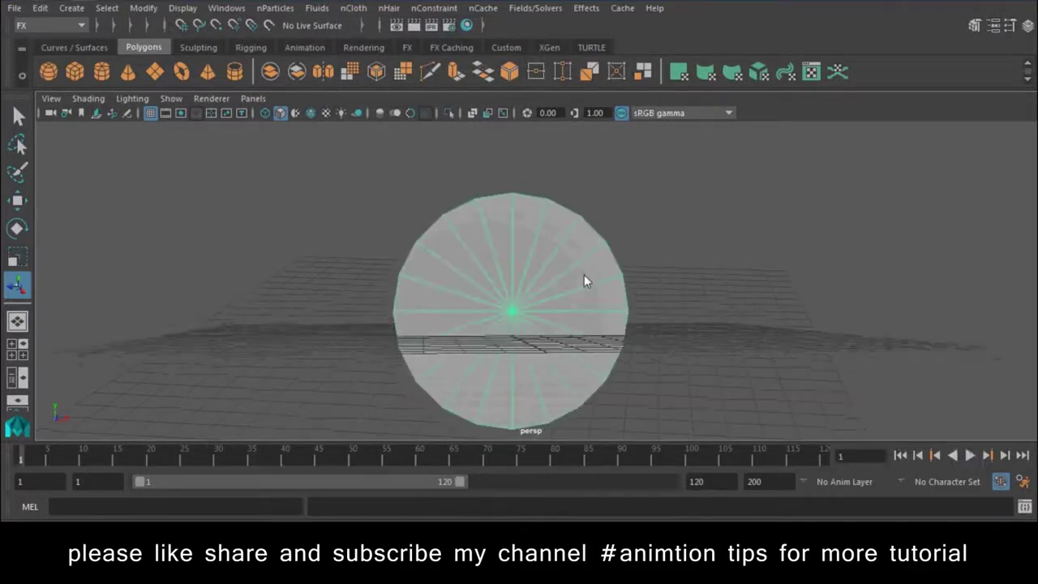
pyautogui.rightClick(584, 274)
pyautogui.moveTo(517, 175); pyautogui.dragTo(511, 84, button='right')
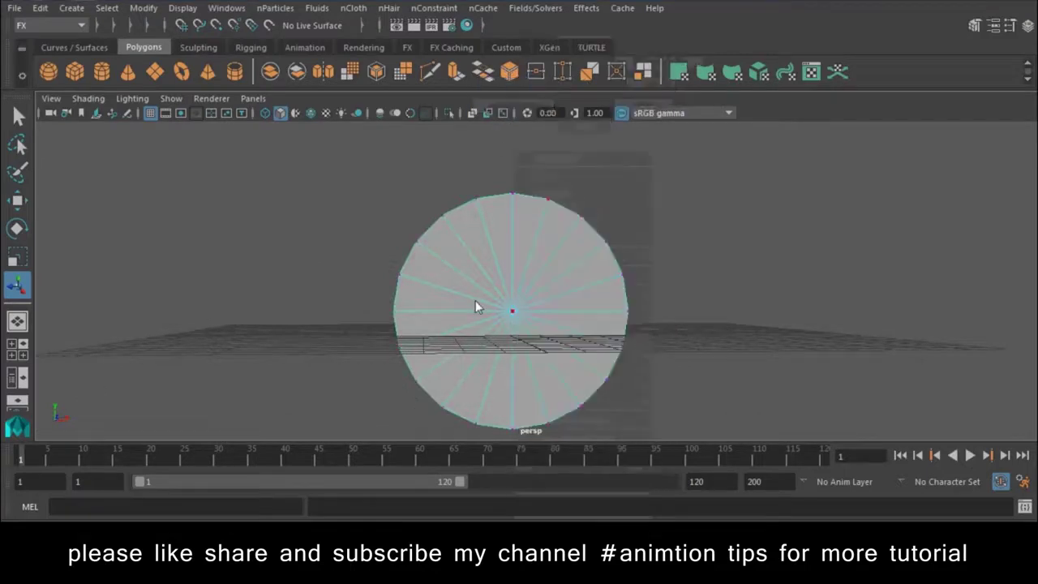
pyautogui.moveTo(535, 340)
pyautogui.keyDown('alt'); pyautogui.mouseDown()
pyautogui.moveTo(481, 339)
pyautogui.moveTo(704, 345)
pyautogui.mouseUp(); pyautogui.keyUp('alt')
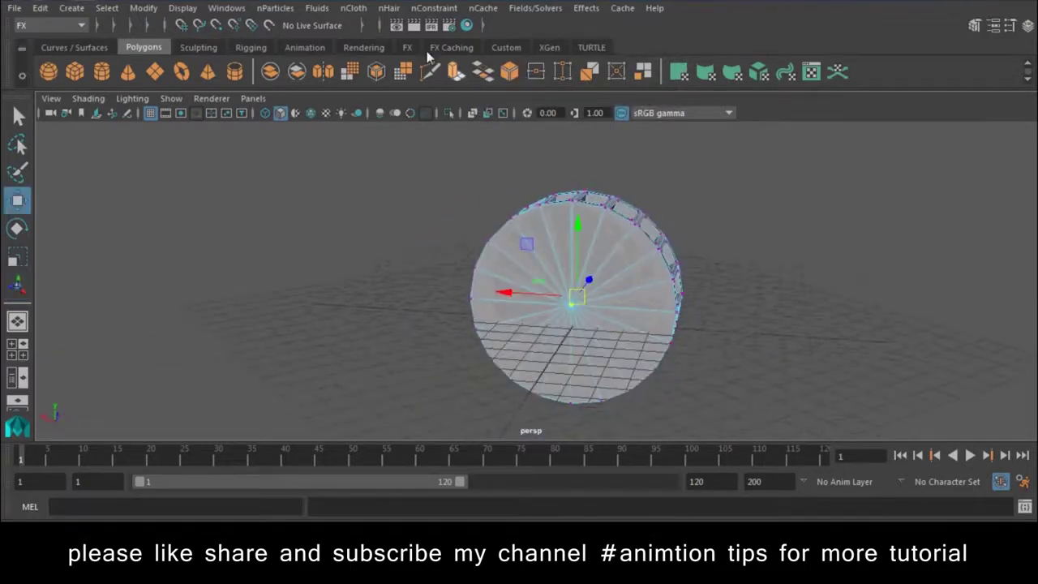
# Step: Pin the vertices with an nConstraint Transform Constraint and play the simulation to frame 63
pyautogui.click(419, 10)
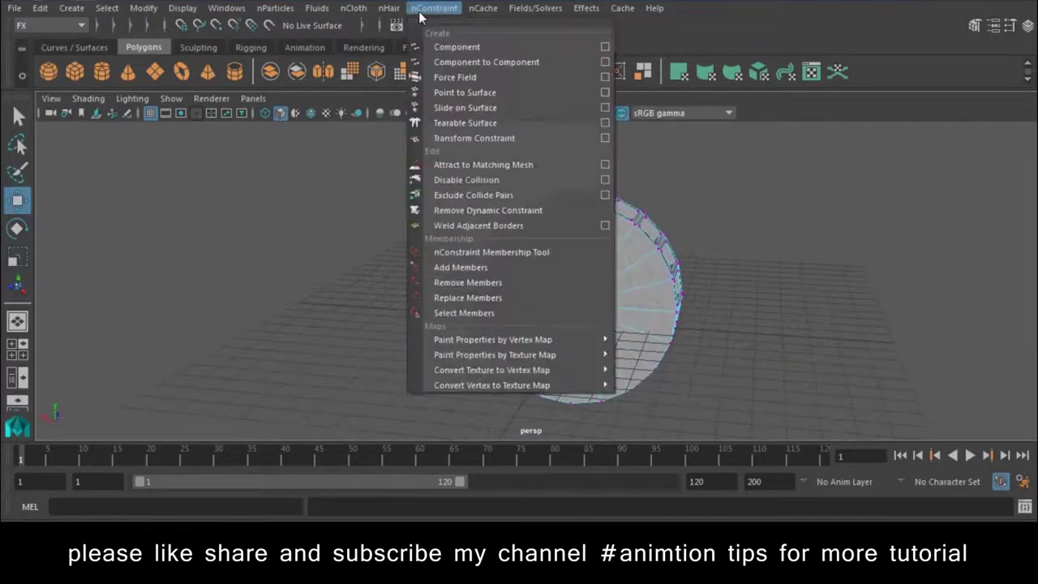
pyautogui.click(483, 139)
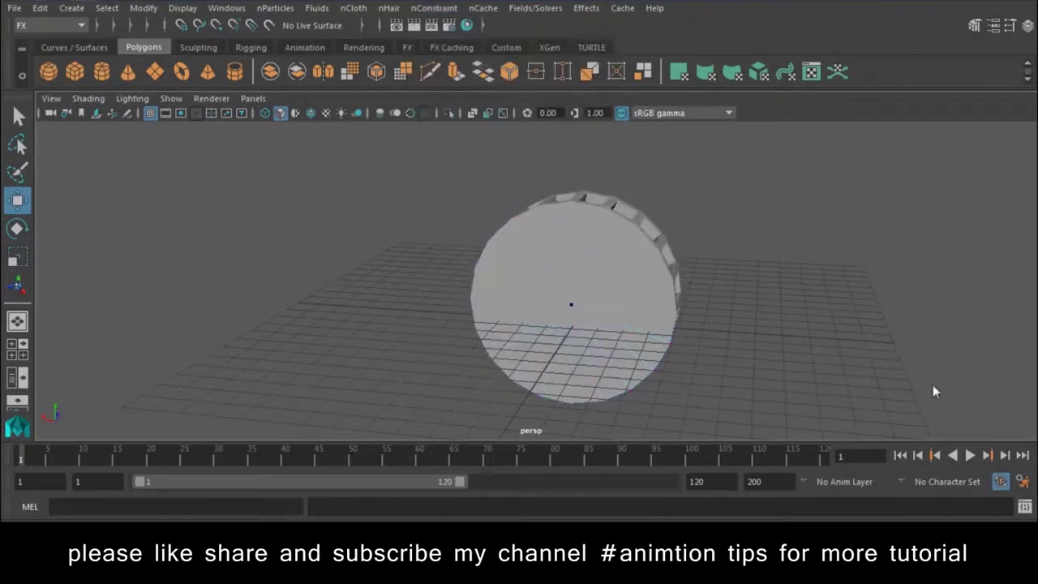
pyautogui.click(970, 456)
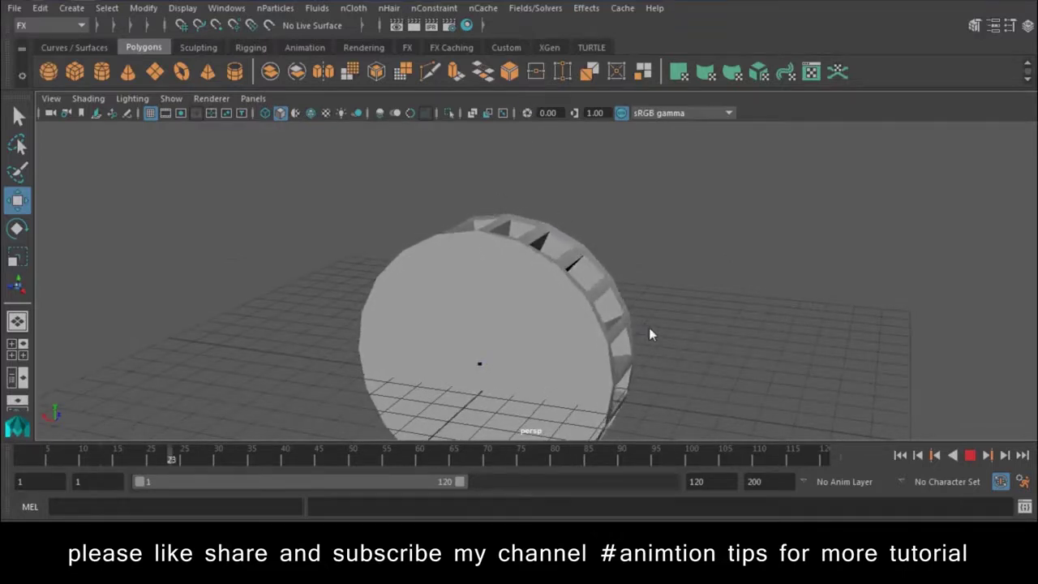
pyautogui.click(971, 458)
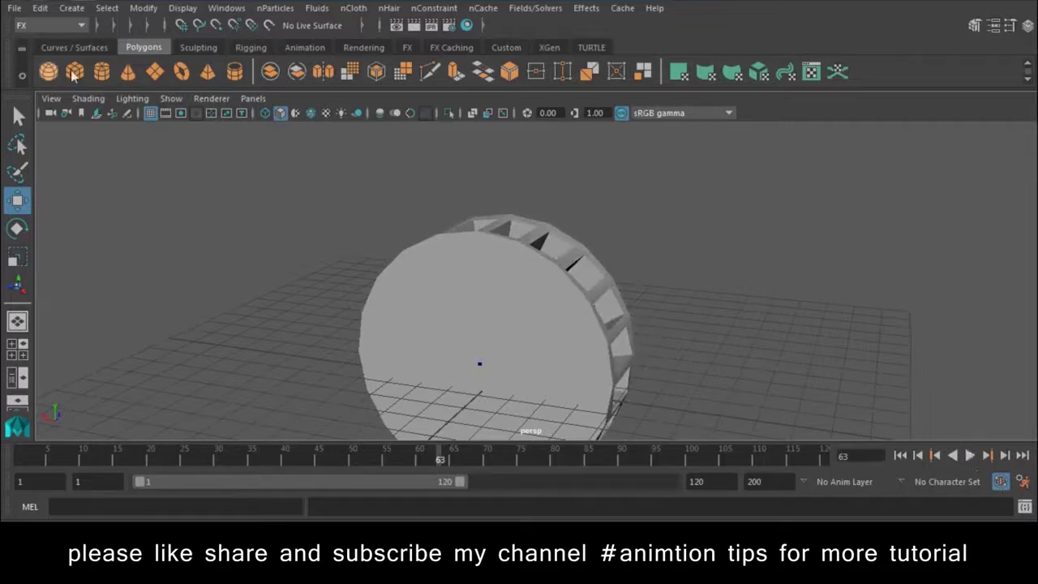
# Step: Create an nParticle emitter with the particle type set to Balls
pyautogui.click(287, 11)
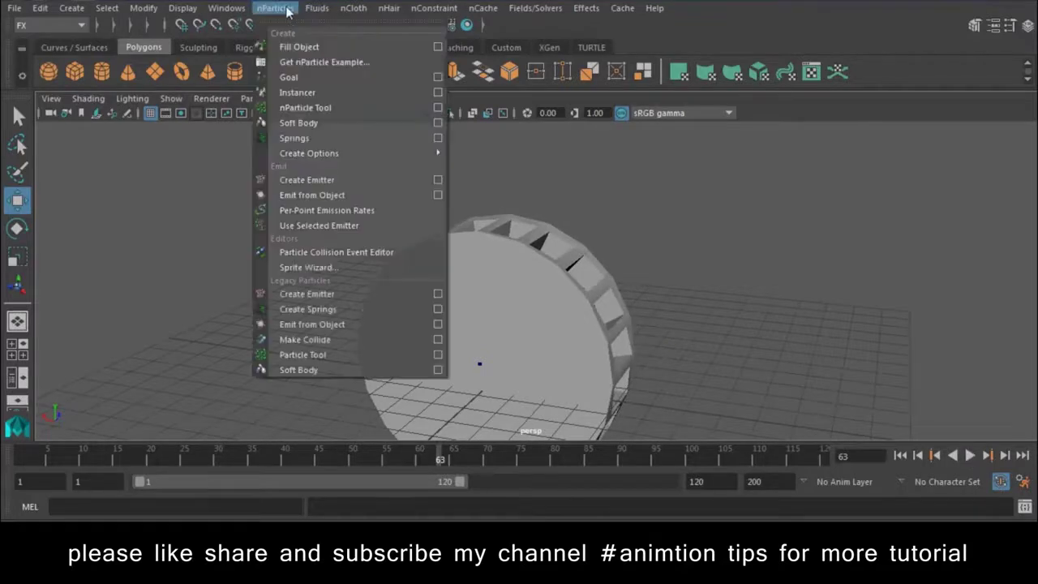
pyautogui.moveTo(309, 153)
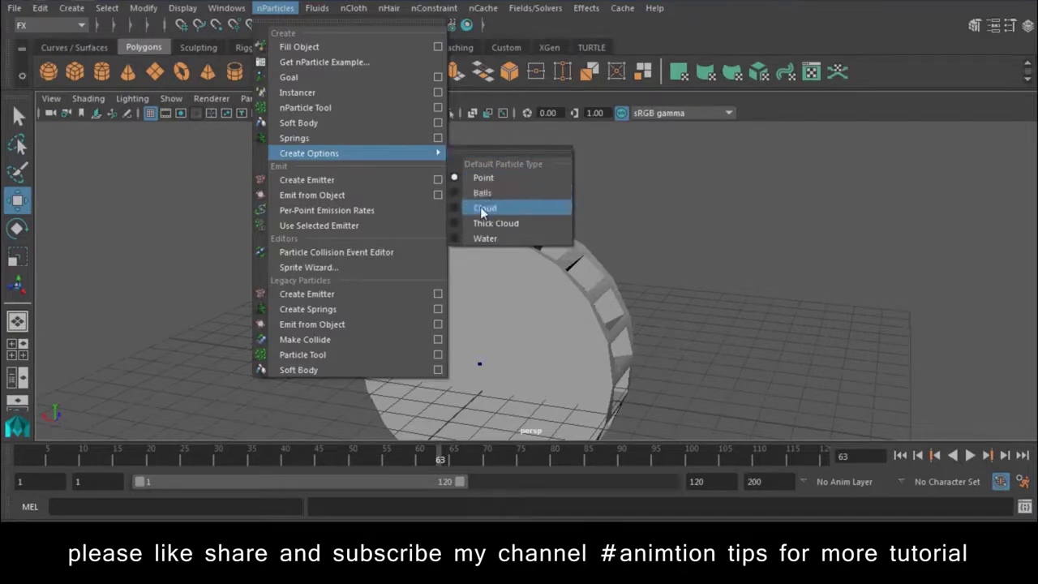
pyautogui.click(491, 194)
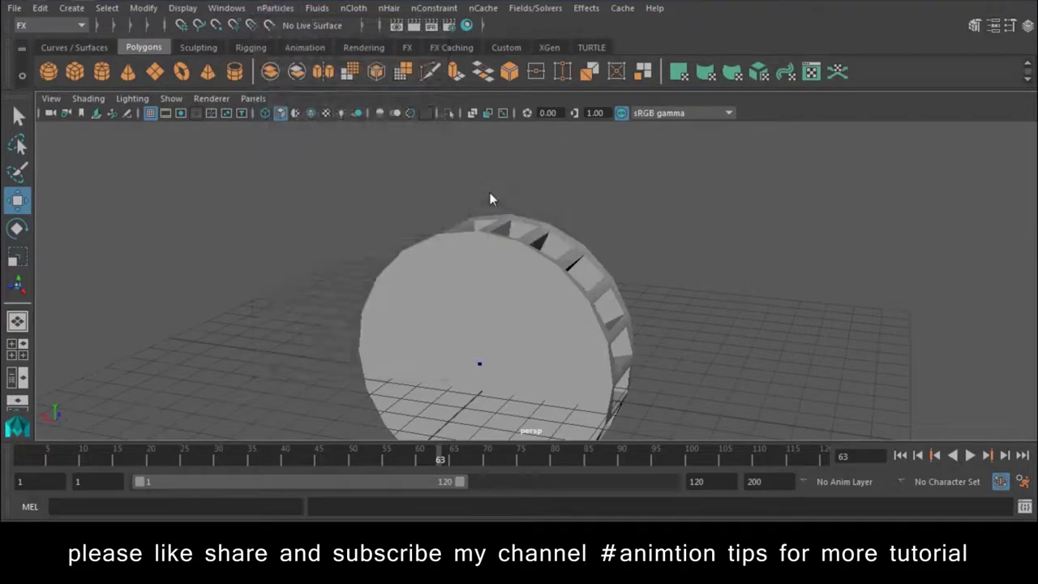
pyautogui.click(267, 10)
pyautogui.moveTo(309, 153)
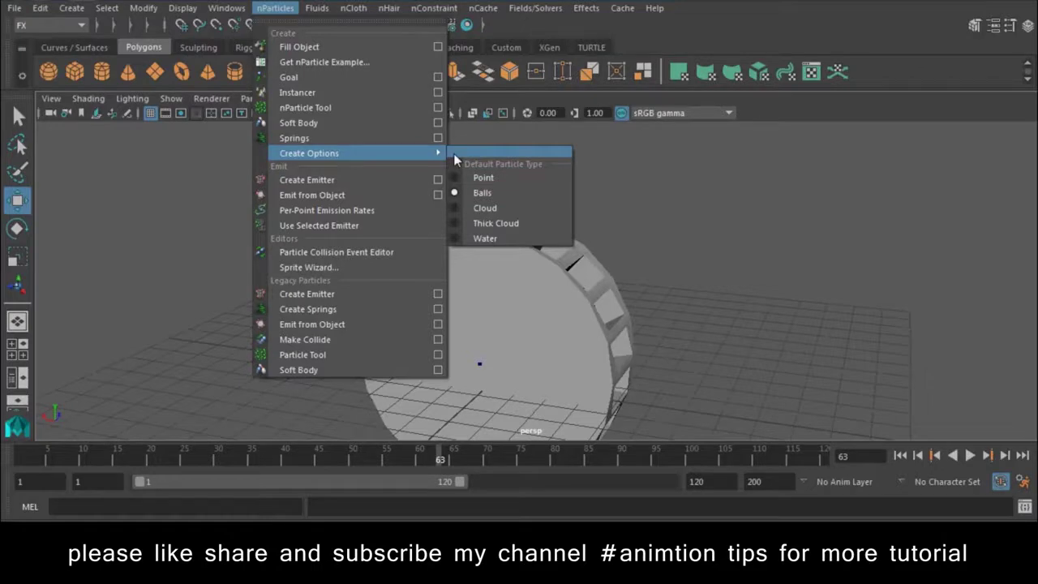
pyautogui.click(351, 181)
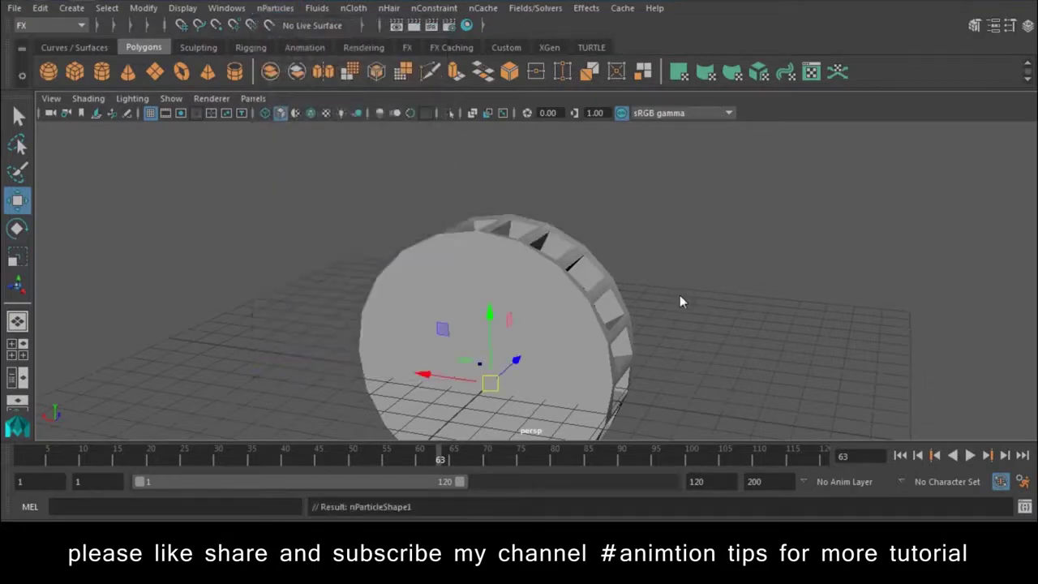
# Step: Move the emitter up above the notched wheel and start playback
pyautogui.keyDown('alt'); pyautogui.moveTo(502, 345); pyautogui.dragTo(476, 358); pyautogui.keyUp('alt')
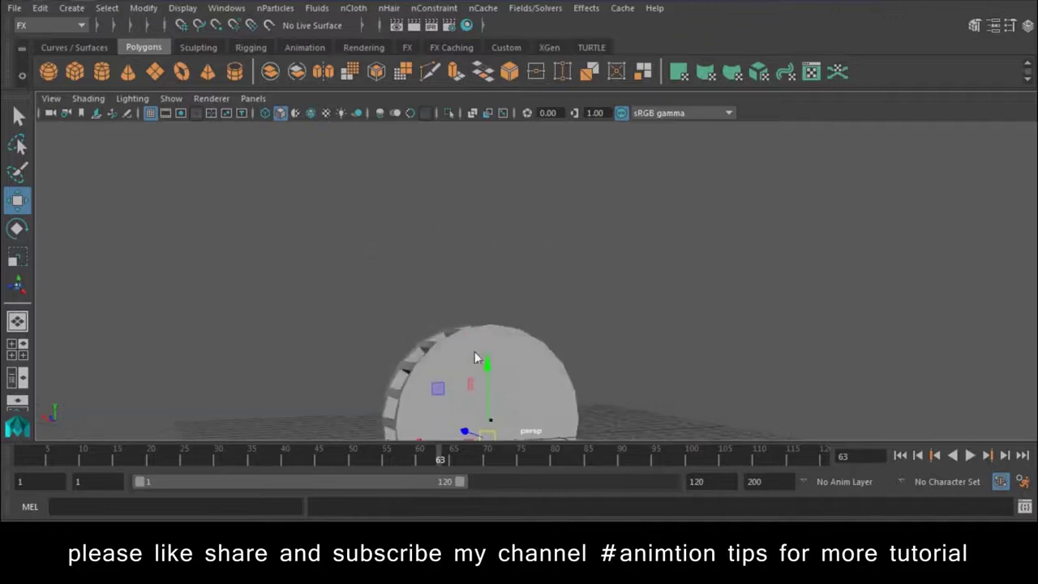
pyautogui.moveTo(524, 132)
pyautogui.keyDown('alt'); pyautogui.mouseDown()
pyautogui.moveTo(426, 206)
pyautogui.moveTo(508, 283)
pyautogui.moveTo(476, 276)
pyautogui.moveTo(637, 211)
pyautogui.moveTo(679, 317)
pyautogui.moveTo(656, 293)
pyautogui.mouseUp(); pyautogui.keyUp('alt')
pyautogui.click(644, 203)
pyautogui.hotkey('ctrl', 'z')
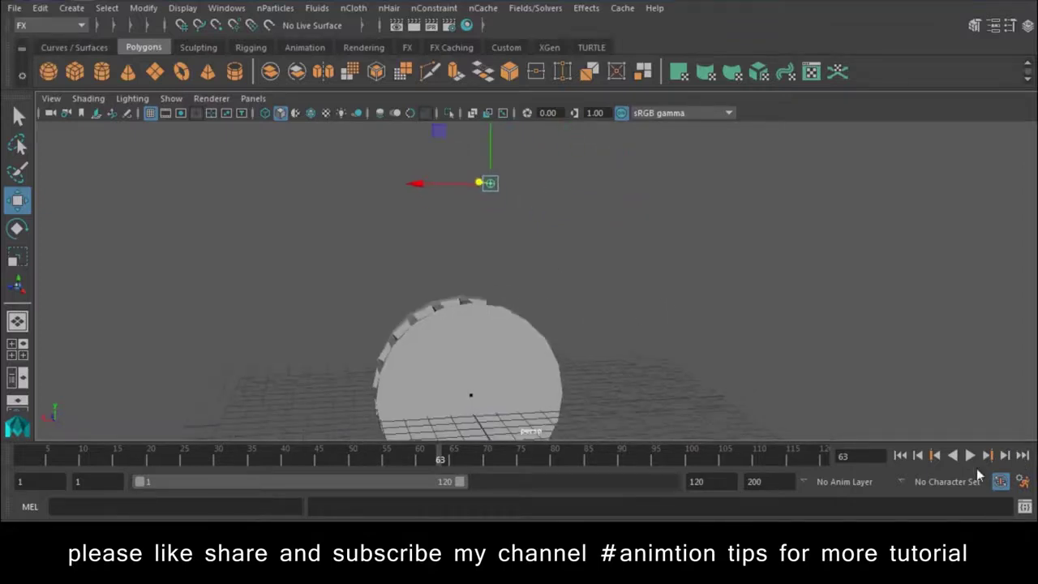
pyautogui.click(970, 455)
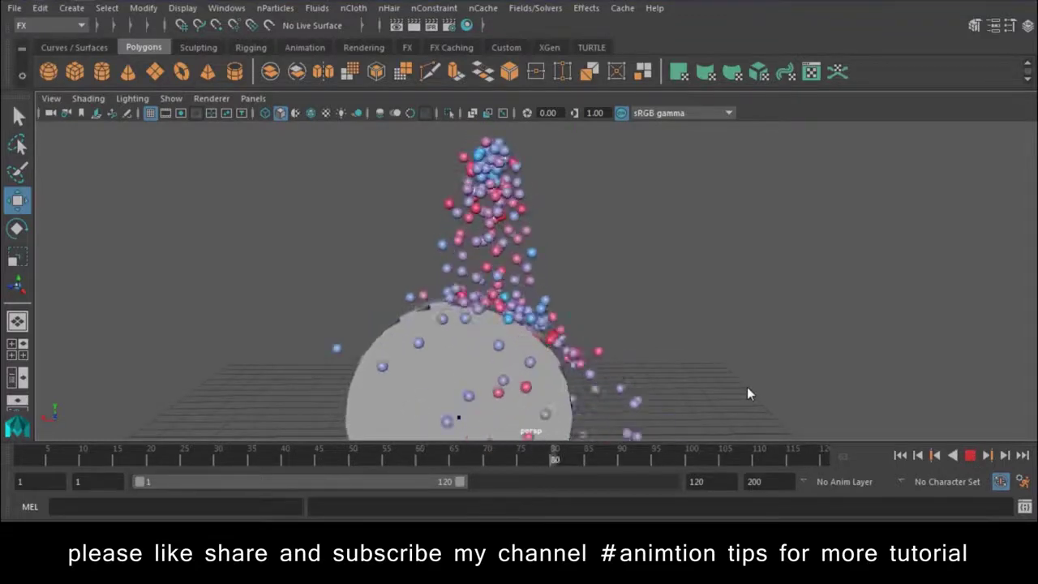
# Step: Extend the timeline end frame to 1000, then stop and rewind to frame 1
pyautogui.keyDown('alt'); pyautogui.moveTo(588, 294); pyautogui.dragTo(612, 327); pyautogui.keyUp('alt')
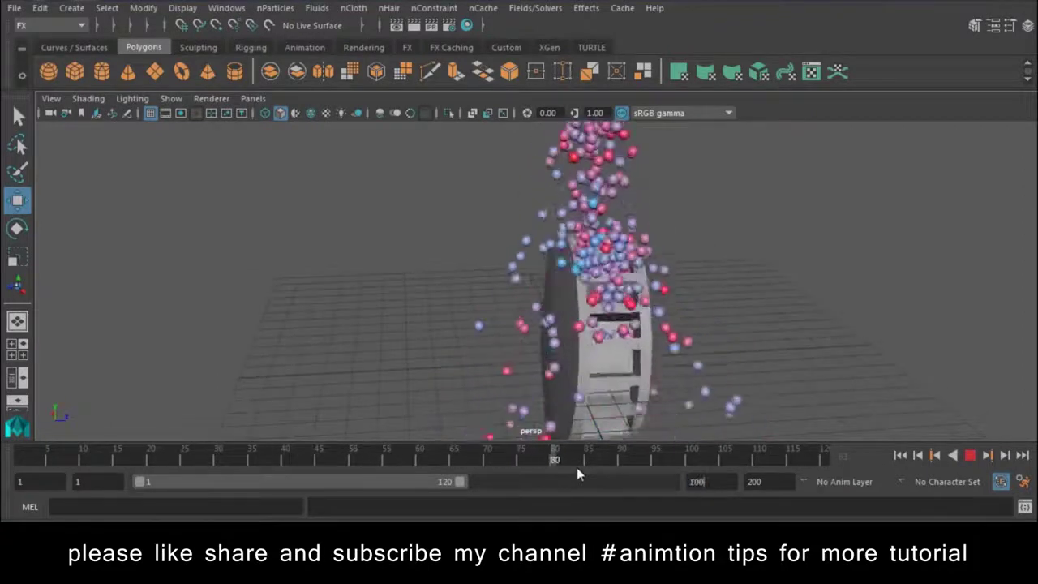
pyautogui.write('0')
pyautogui.press('Return')
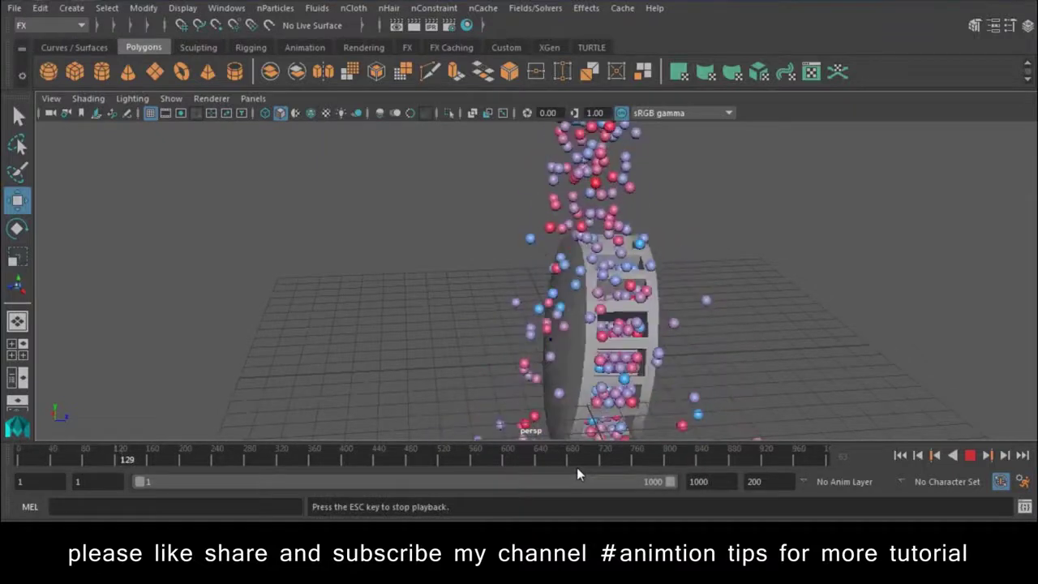
pyautogui.moveTo(420, 359)
pyautogui.keyDown('alt'); pyautogui.mouseDown()
pyautogui.moveTo(742, 352)
pyautogui.moveTo(603, 328)
pyautogui.moveTo(636, 329)
pyautogui.mouseUp(); pyautogui.keyUp('alt')
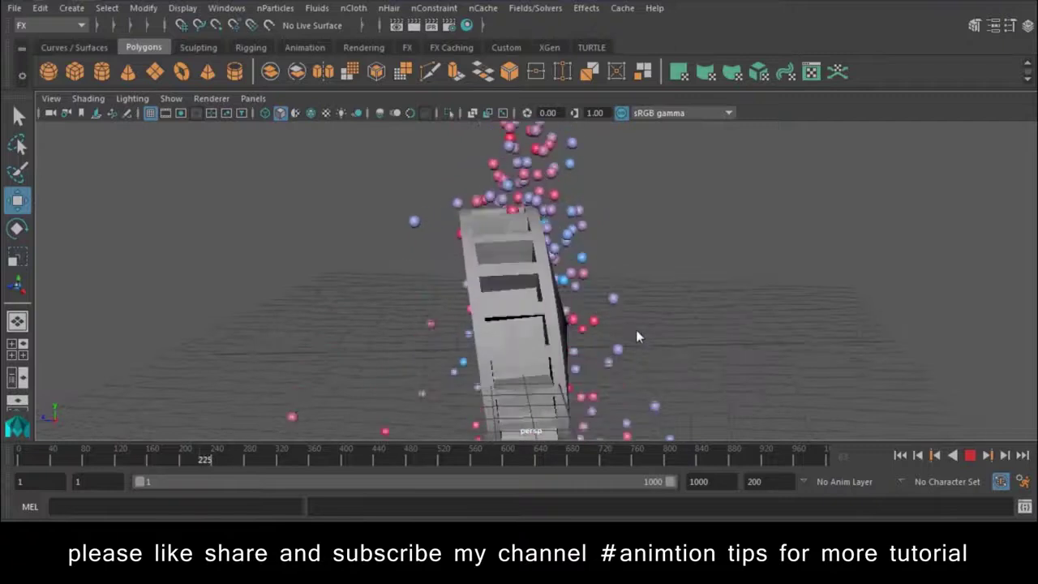
pyautogui.click(970, 459)
pyautogui.click(902, 458)
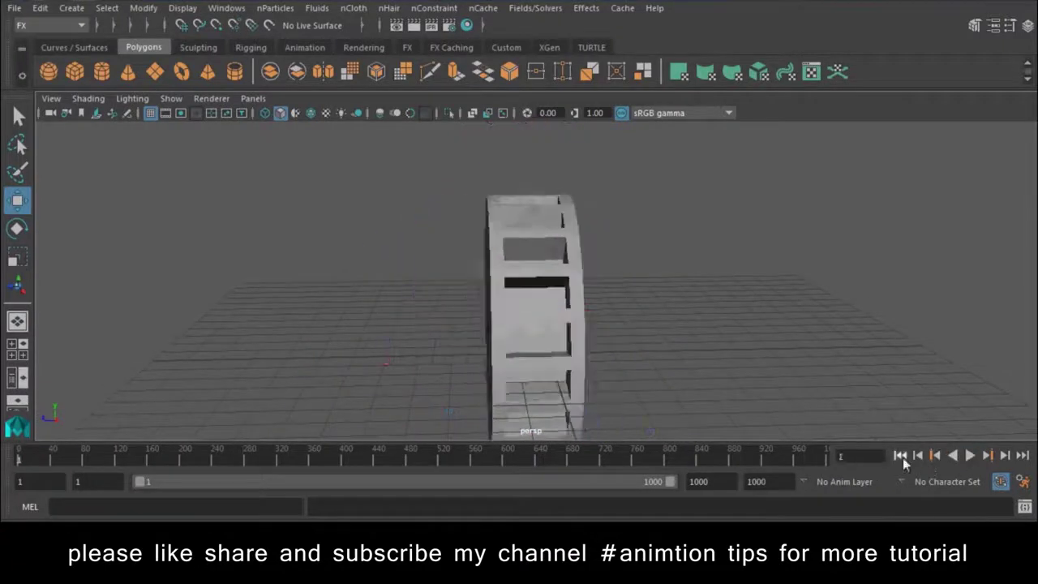
# Step: Select the wheel and, in nClothShape1's Dynamic Properties, set Rigidity to 11
pyautogui.click(582, 289)
pyautogui.click(994, 28)
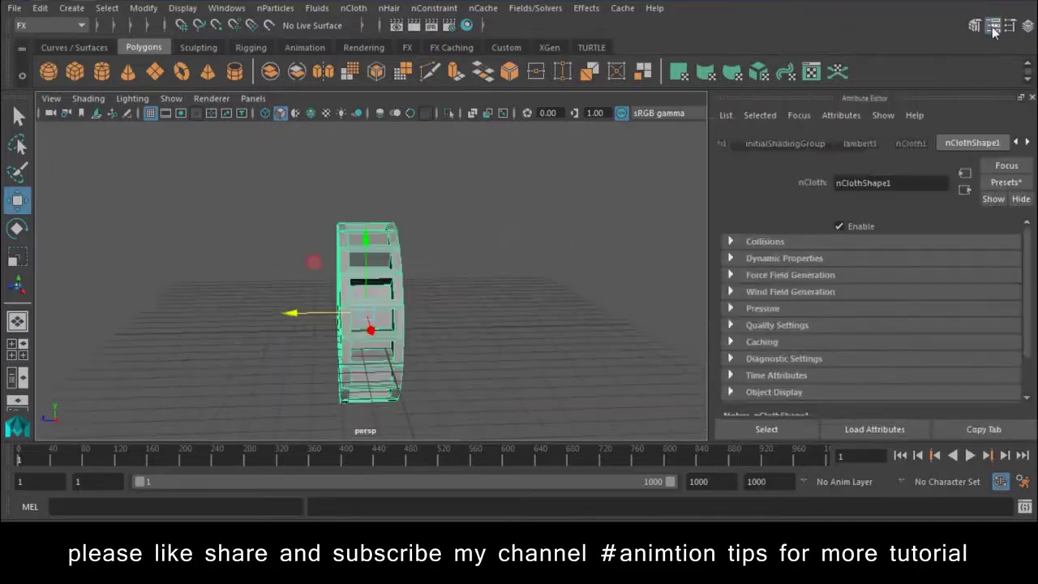
pyautogui.click(809, 259)
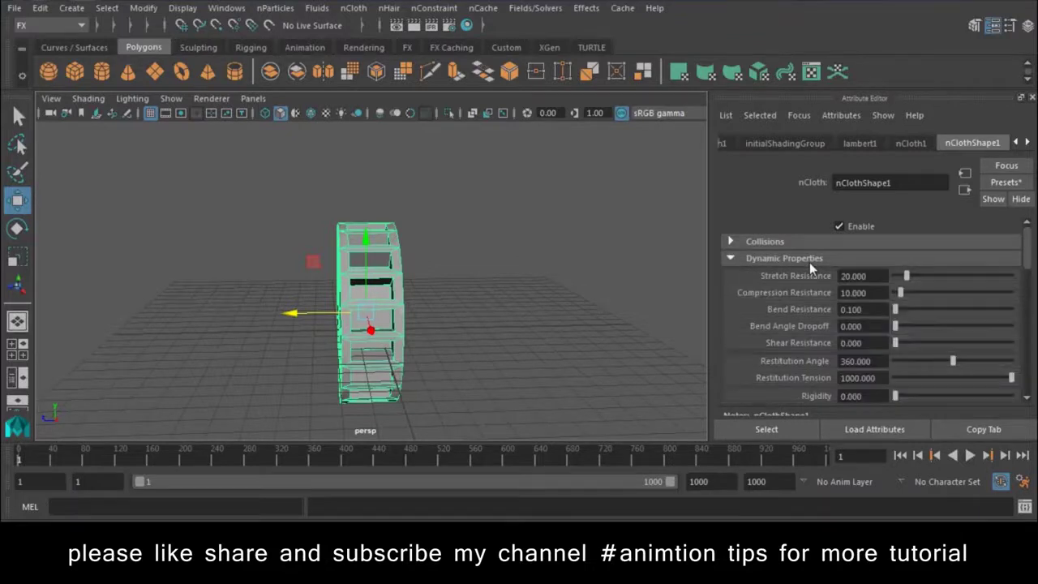
pyautogui.scroll(-2, 809, 261)
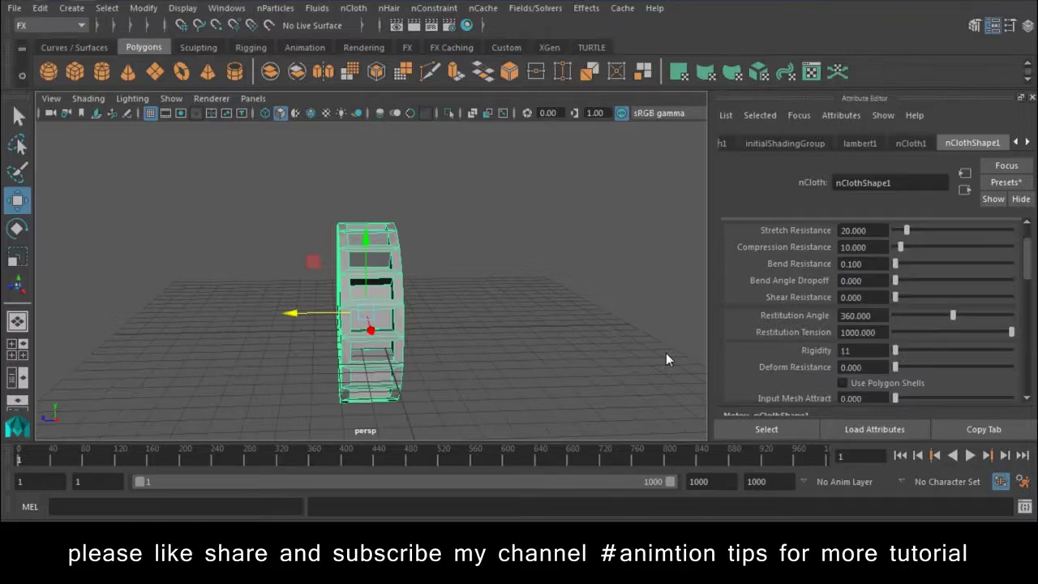
# Step: Play the simulation to frame 764 and pull the view back to see the whole scene
pyautogui.click(970, 457)
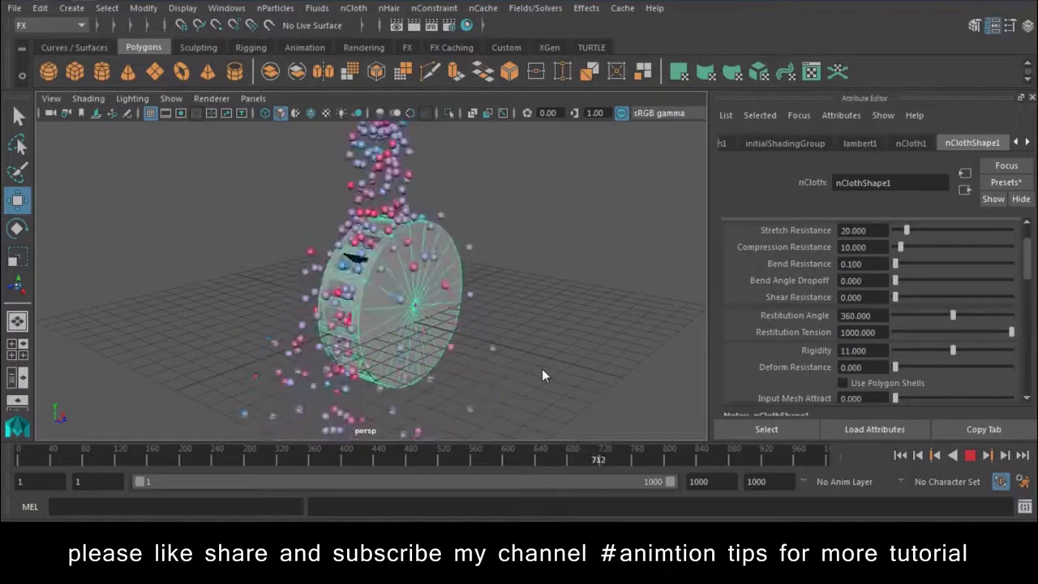
pyautogui.click(969, 456)
pyautogui.keyDown('alt'); pyautogui.moveTo(387, 382); pyautogui.dragTo(227, 218); pyautogui.keyUp('alt')
pyautogui.scroll(-3, 227, 218)
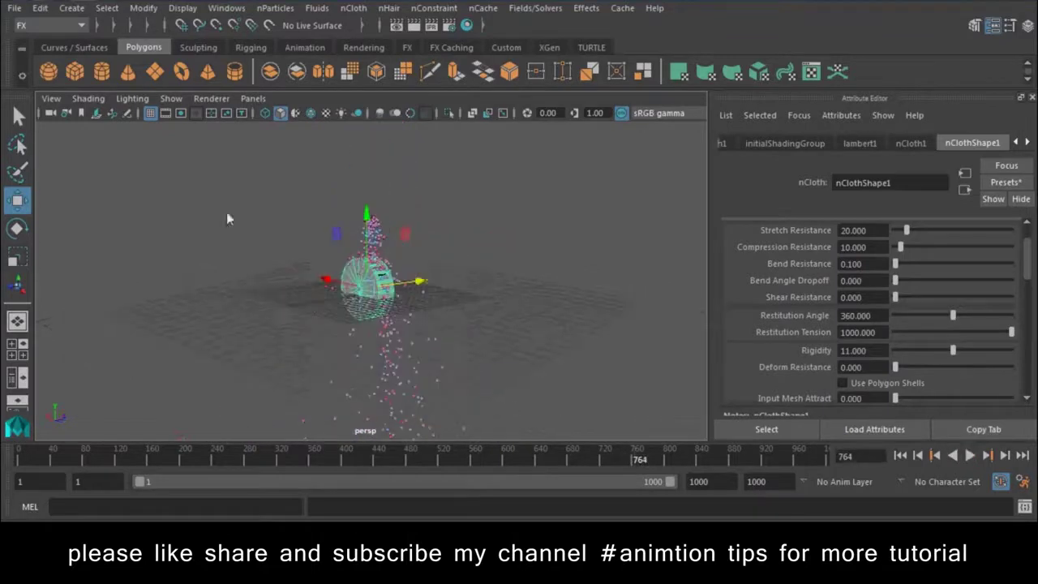
# Step: Draw an interactive polygon cube as a thick slab and lower it beneath the wheel
pyautogui.click(75, 72)
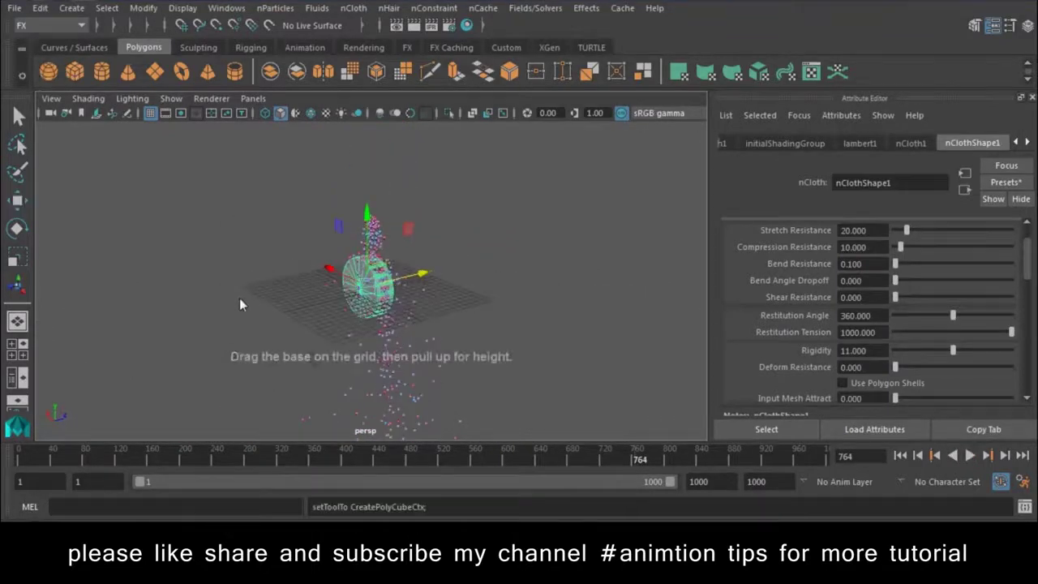
pyautogui.moveTo(239, 305); pyautogui.dragTo(658, 365)
pyautogui.moveTo(523, 376); pyautogui.dragTo(533, 308)
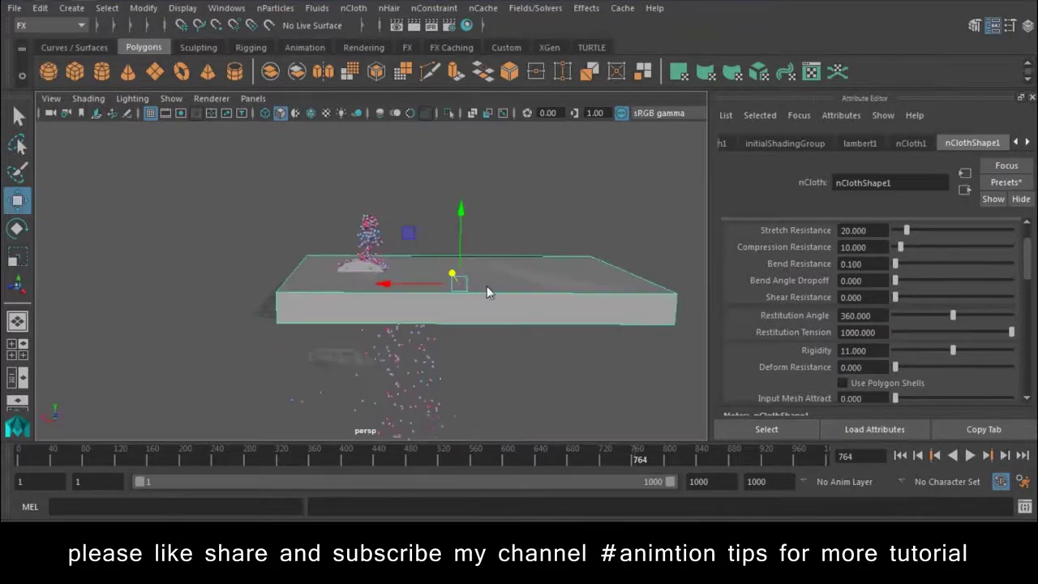
pyautogui.scroll(2, 479, 243)
pyautogui.moveTo(516, 213); pyautogui.dragTo(508, 250)
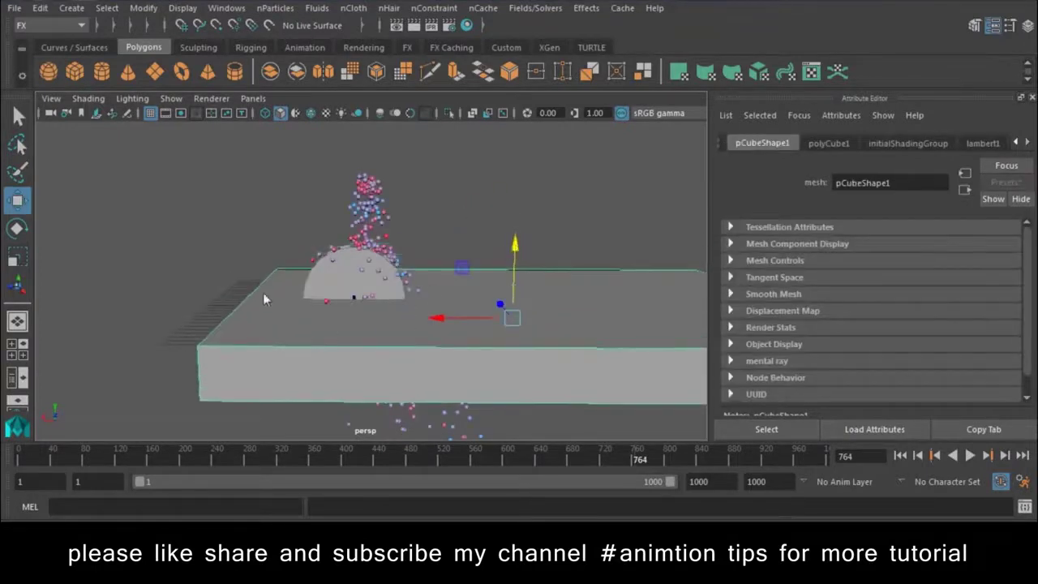
# Step: Extrude the slab's top face twice and push it down to form a rimmed tray
pyautogui.moveTo(400, 256)
pyautogui.keyDown('alt'); pyautogui.mouseDown()
pyautogui.moveTo(402, 343)
pyautogui.moveTo(468, 275)
pyautogui.mouseUp(); pyautogui.keyUp('alt')
pyautogui.rightClick(468, 275)
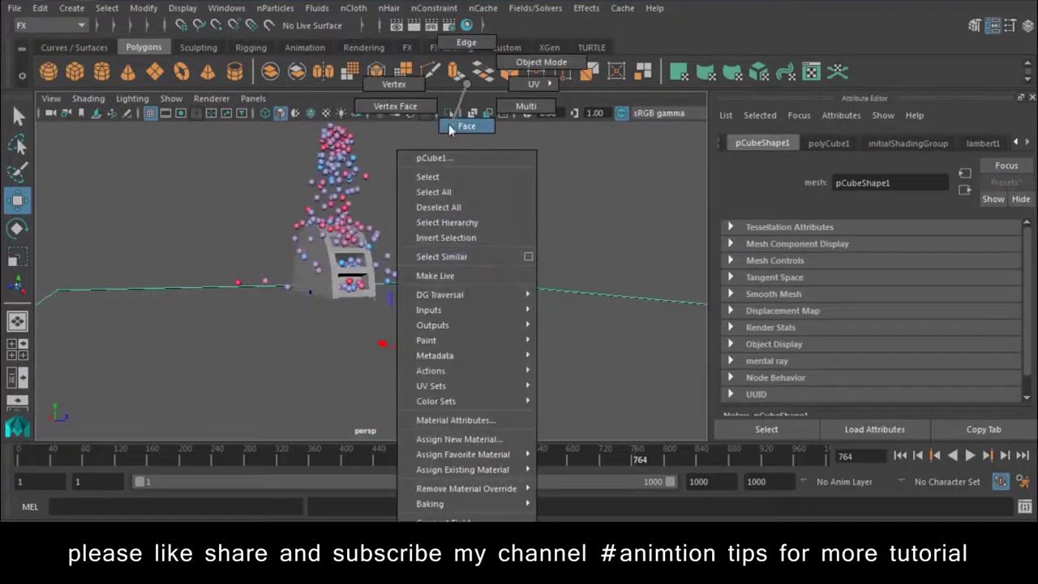
pyautogui.click(499, 347)
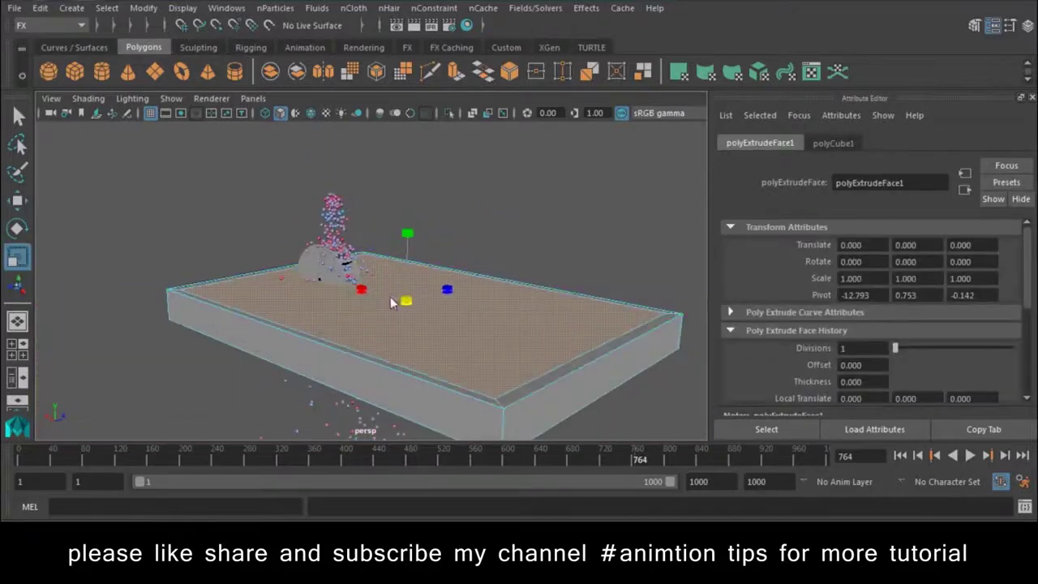
pyautogui.press('e')
pyautogui.hotkey('ctrl', 'e')
pyautogui.moveTo(407, 246)
pyautogui.mouseDown()
pyautogui.moveTo(408, 268)
pyautogui.moveTo(408, 258)
pyautogui.mouseUp()
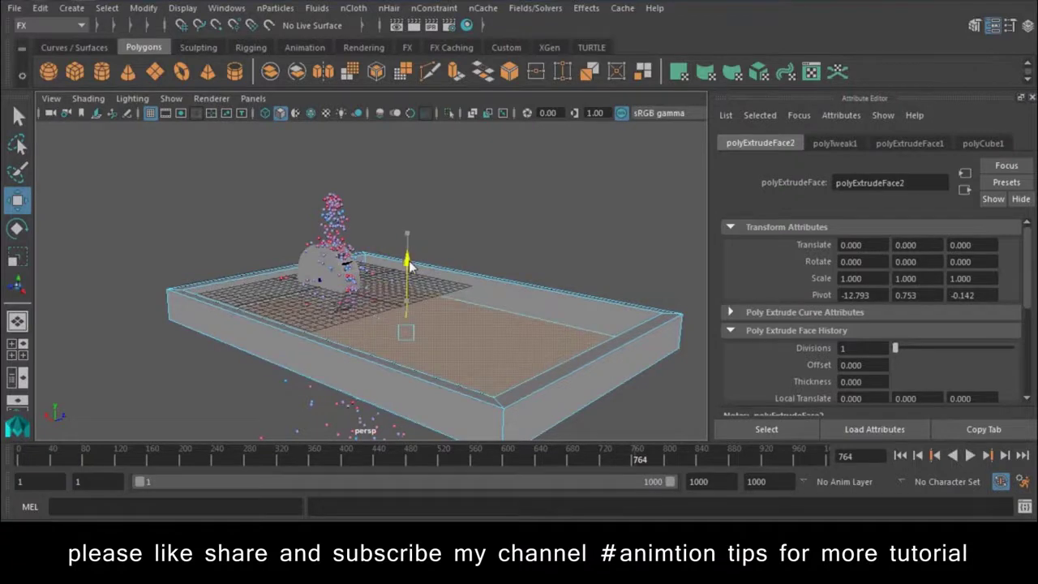
pyautogui.rightClick(435, 261)
pyautogui.click(488, 116)
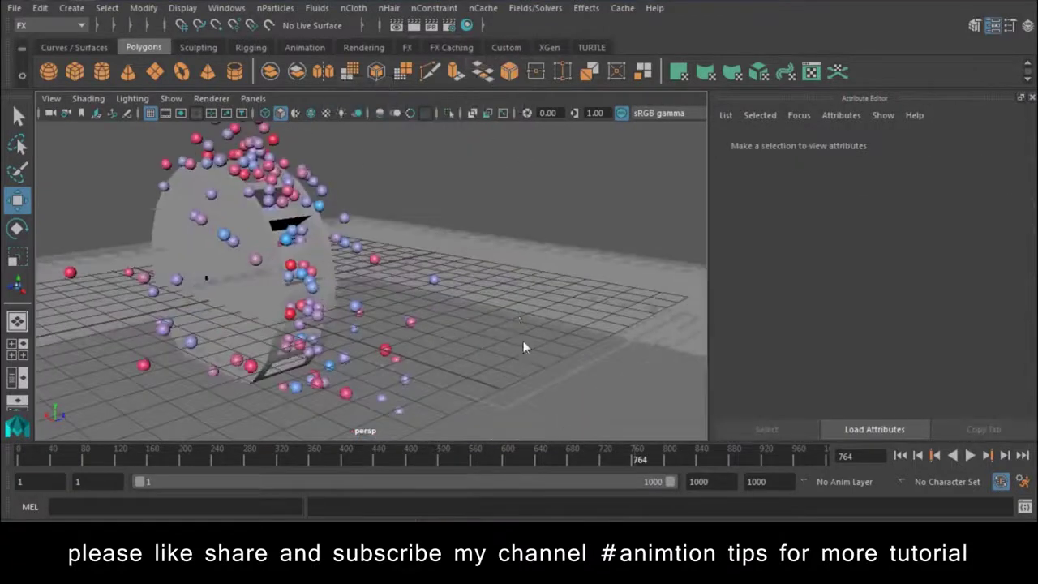
pyautogui.moveTo(546, 386); pyautogui.dragTo(546, 422)
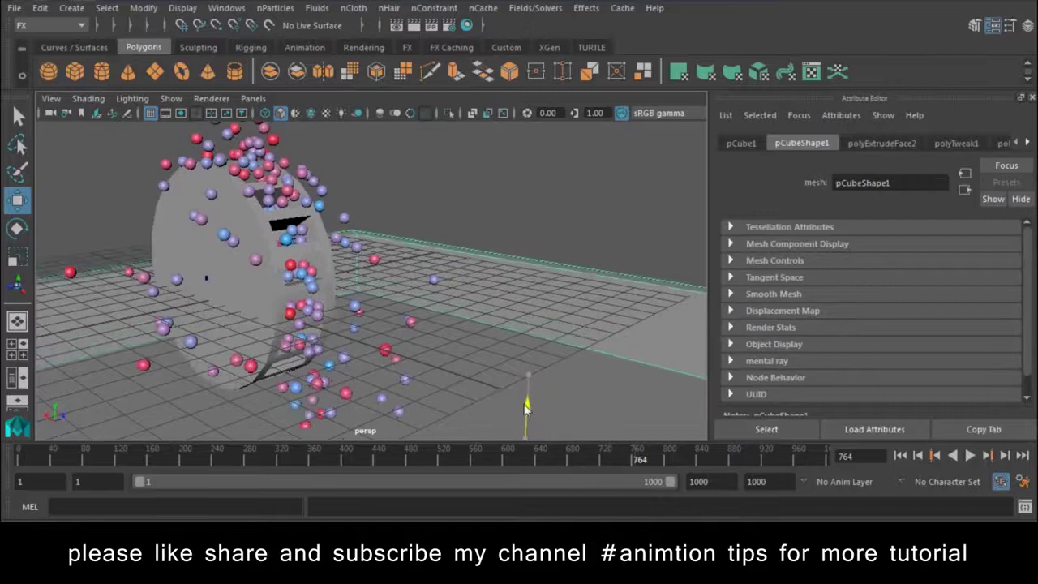
# Step: Make the tray an nCloth passive collider and clear the selection
pyautogui.click(358, 10)
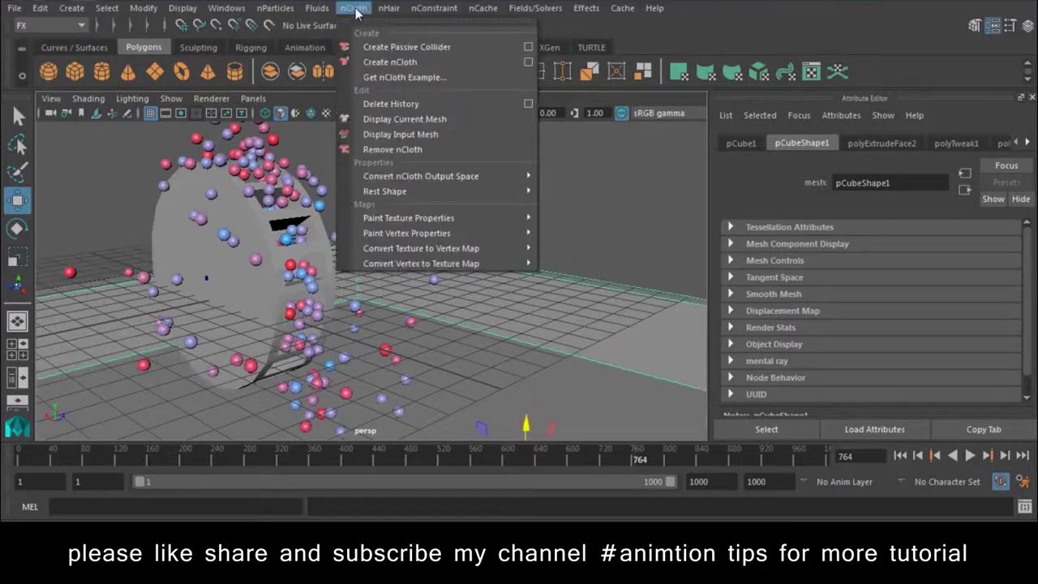
pyautogui.click(414, 43)
pyautogui.scroll(5, 482, 374)
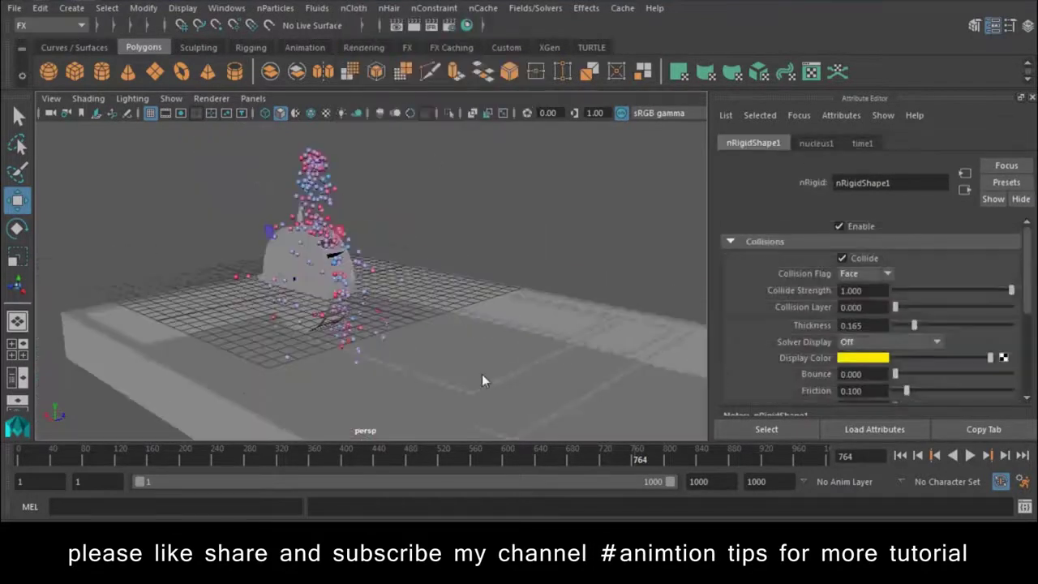
pyautogui.click(568, 203)
# Step: Rewind and play to frame 653, inspecting the balls piling up on the tray
pyautogui.hotkey('alt', 'shift', 'v')
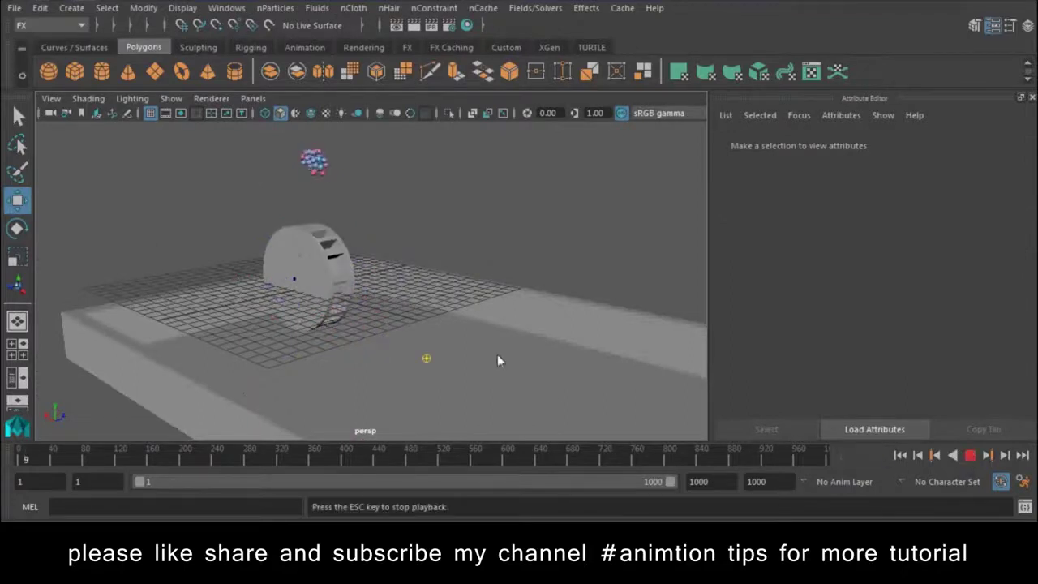
pyautogui.keyDown('alt'); pyautogui.moveTo(499, 360); pyautogui.dragTo(519, 344); pyautogui.keyUp('alt')
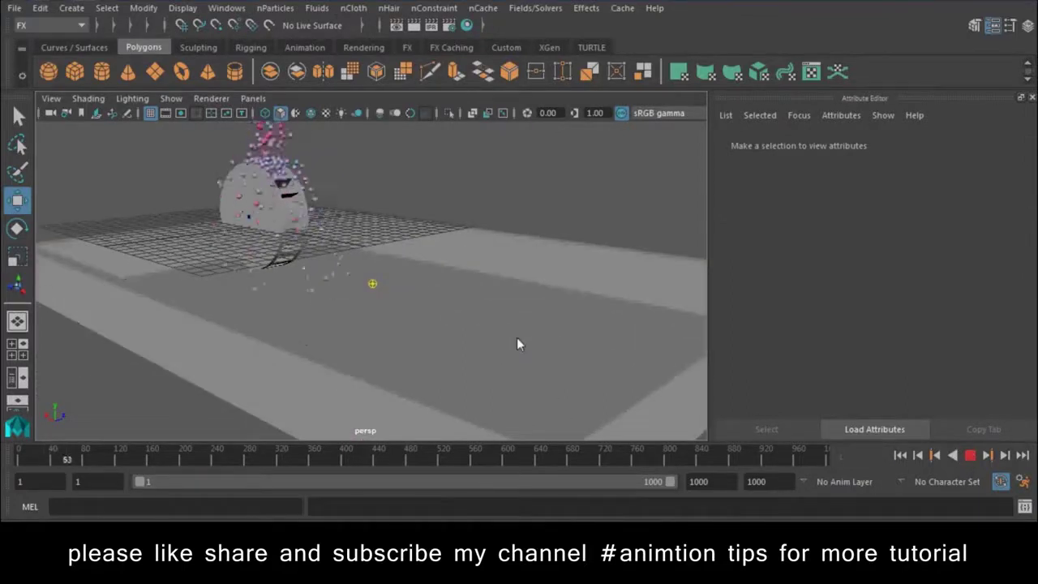
pyautogui.moveTo(517, 337)
pyautogui.keyDown('alt'); pyautogui.mouseDown()
pyautogui.moveTo(549, 339)
pyautogui.moveTo(519, 328)
pyautogui.mouseUp(); pyautogui.keyUp('alt')
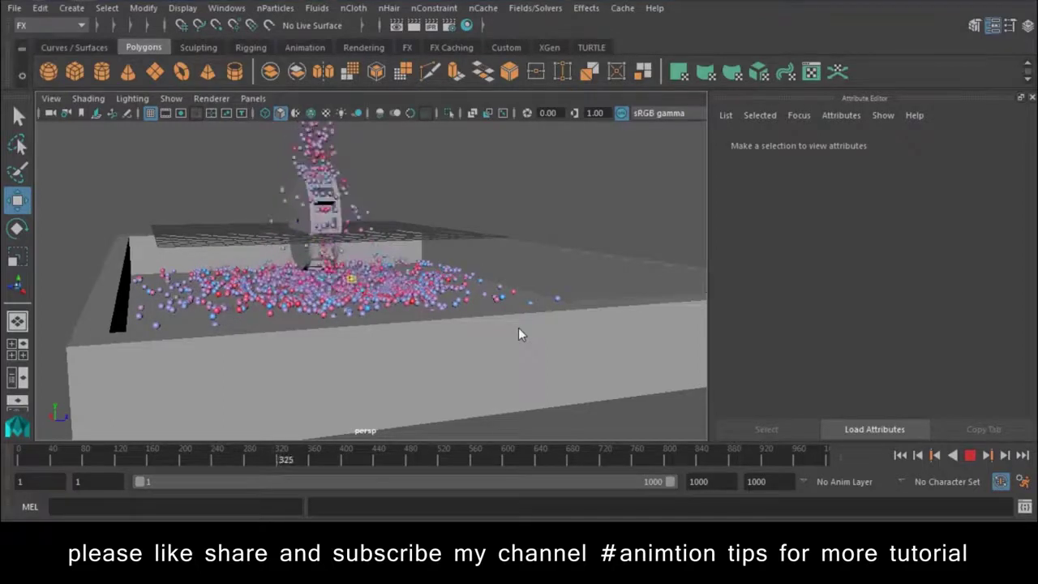
pyautogui.moveTo(520, 334)
pyautogui.keyDown('alt'); pyautogui.mouseDown()
pyautogui.moveTo(330, 355)
pyautogui.moveTo(483, 369)
pyautogui.moveTo(421, 318)
pyautogui.mouseUp(); pyautogui.keyUp('alt')
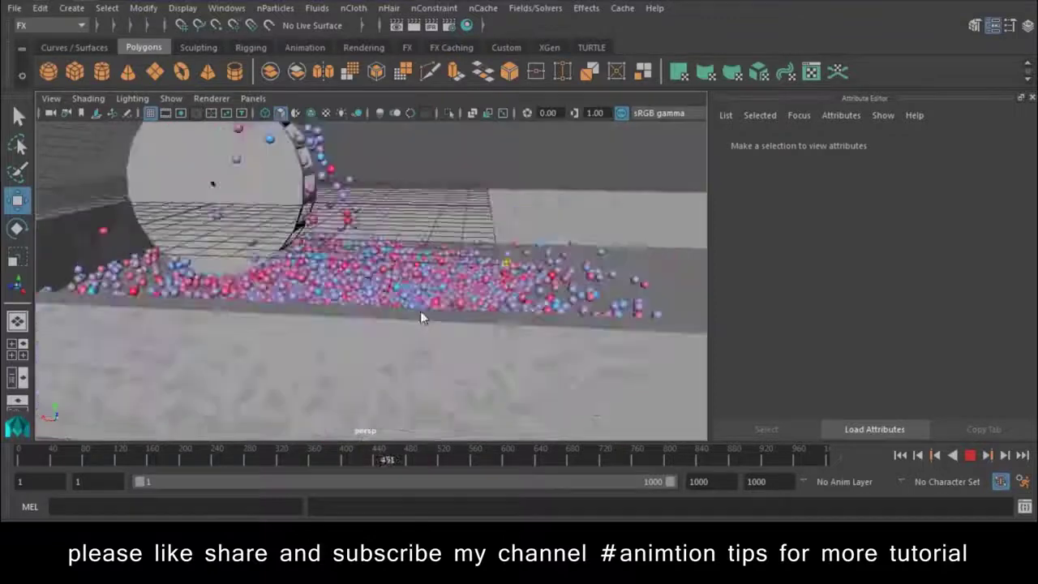
pyautogui.keyDown('alt'); pyautogui.moveTo(421, 317); pyautogui.dragTo(476, 390, button='right'); pyautogui.keyUp('alt')
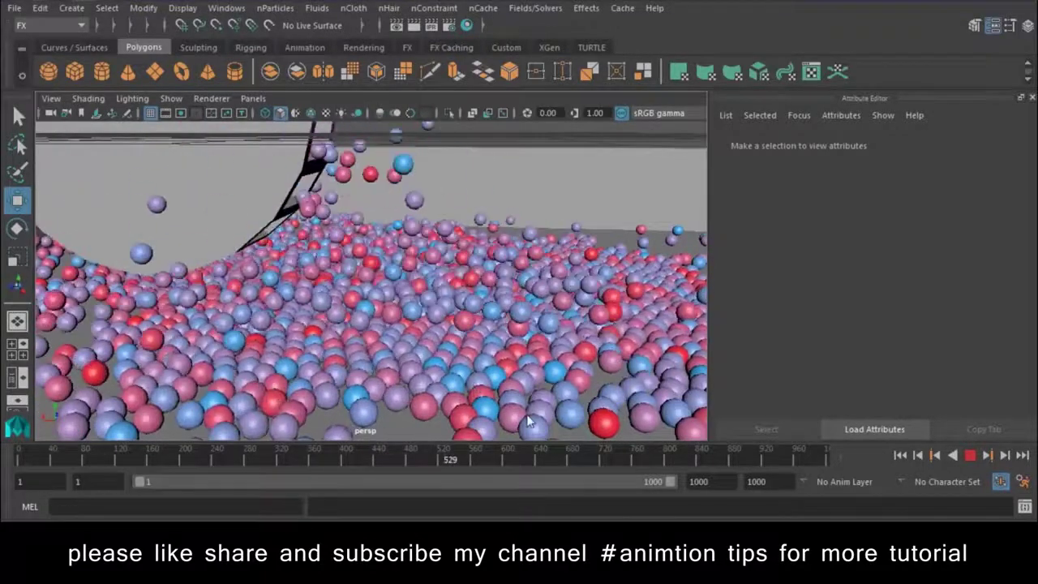
pyautogui.moveTo(529, 420)
pyautogui.keyDown('alt'); pyautogui.mouseDown(button='right')
pyautogui.moveTo(401, 371)
pyautogui.moveTo(504, 284)
pyautogui.mouseUp(button='right'); pyautogui.keyUp('alt')
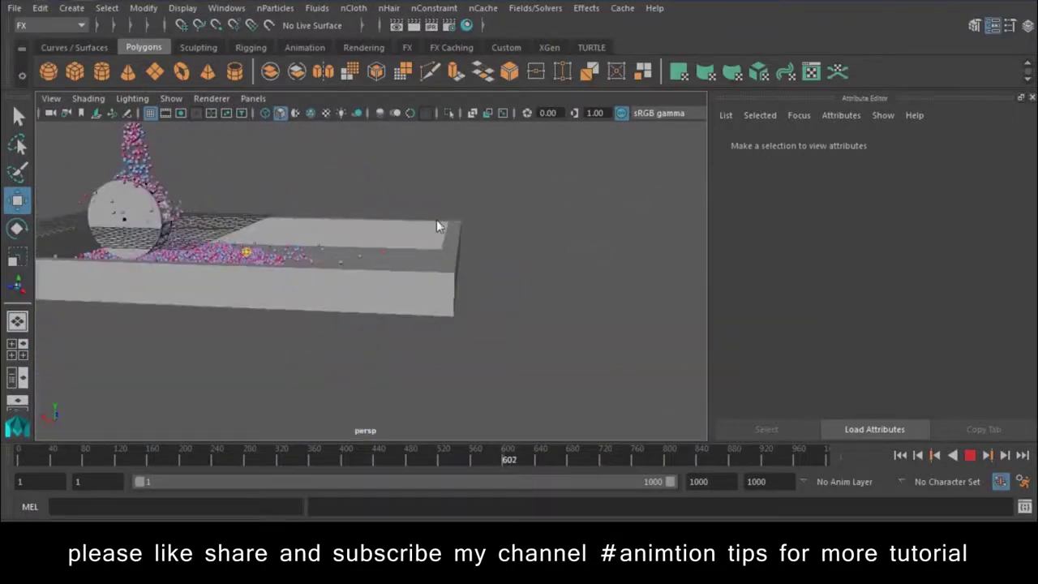
pyautogui.moveTo(436, 220); pyautogui.dragTo(418, 189, button='right')
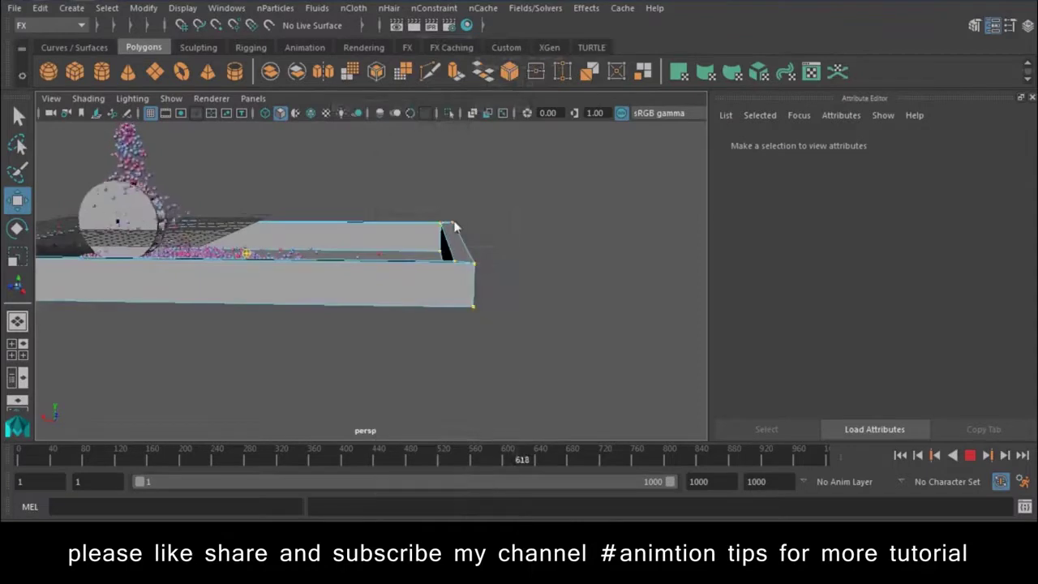
# Step: Stop the particle playback, rewind to frame 1 and frame the view on the box
pyautogui.click(969, 455)
pyautogui.moveTo(440, 296); pyautogui.dragTo(507, 216, button='right')
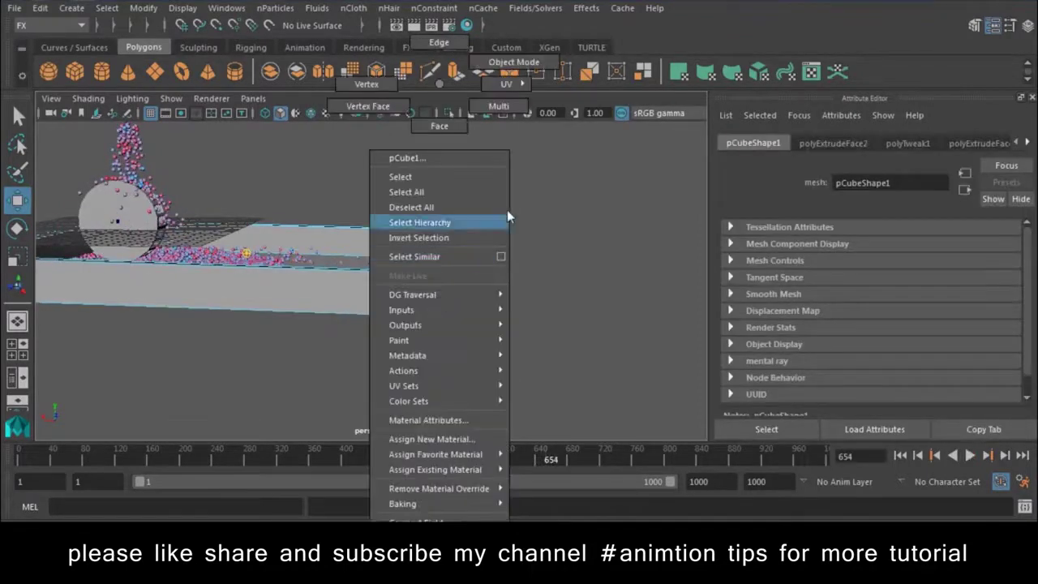
pyautogui.moveTo(551, 126); pyautogui.dragTo(584, 152, button='right')
pyautogui.click(899, 455)
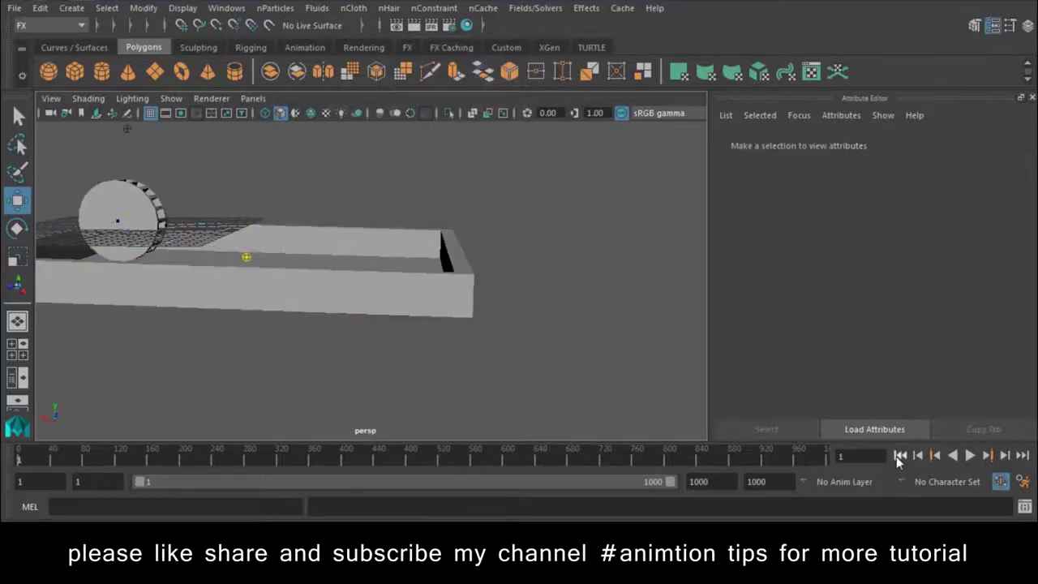
pyautogui.moveTo(281, 266)
pyautogui.keyDown('alt'); pyautogui.mouseDown()
pyautogui.moveTo(401, 284)
pyautogui.moveTo(538, 460)
pyautogui.mouseUp(); pyautogui.keyUp('alt')
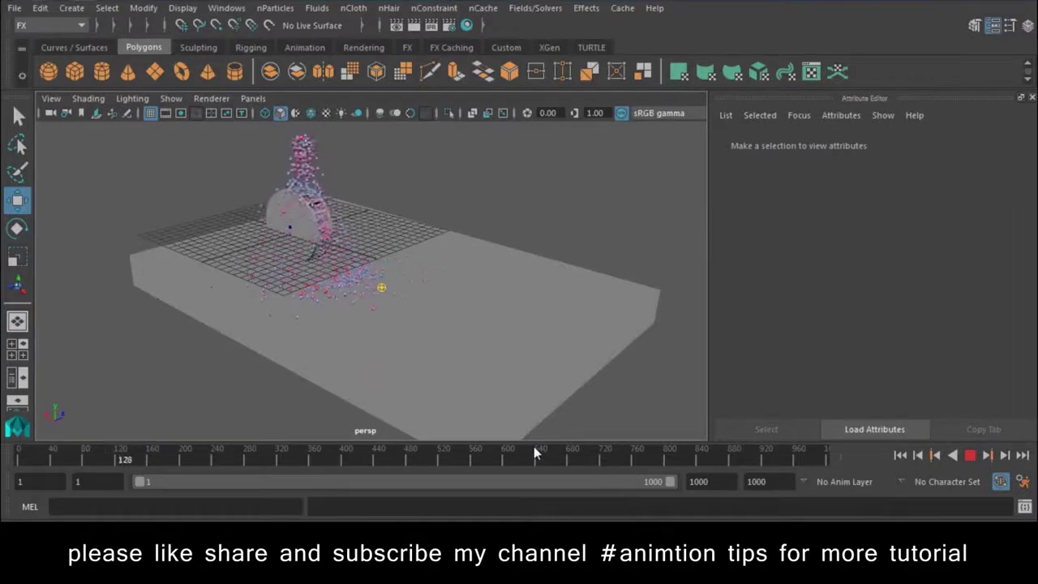
pyautogui.keyDown('alt'); pyautogui.moveTo(533, 446); pyautogui.dragTo(232, 290); pyautogui.keyUp('alt')
pyautogui.scroll(5, 388, 391)
pyautogui.keyDown('alt'); pyautogui.moveTo(388, 390); pyautogui.dragTo(346, 361); pyautogui.keyUp('alt')
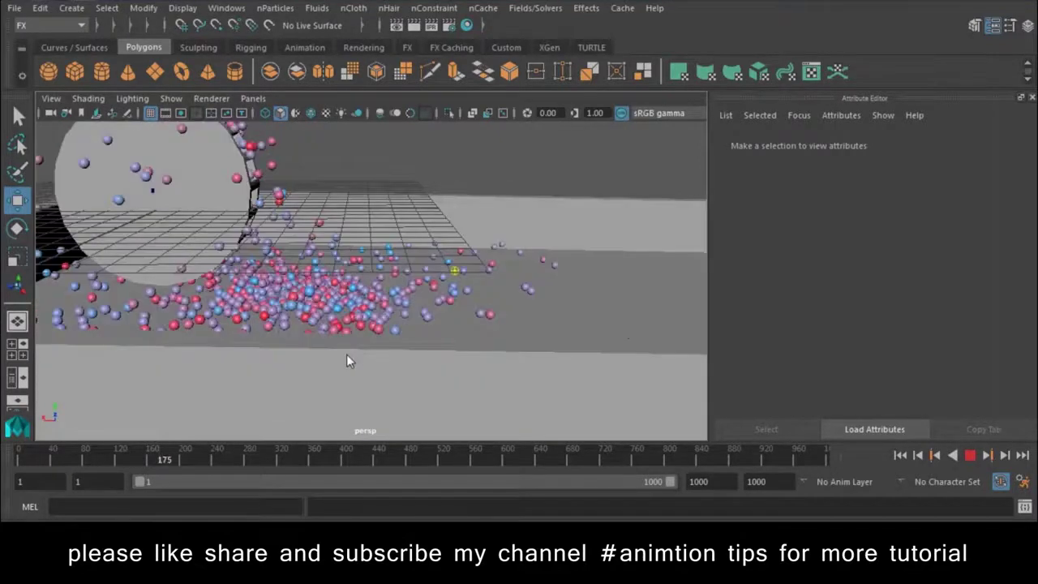
pyautogui.scroll(-10, 493, 355)
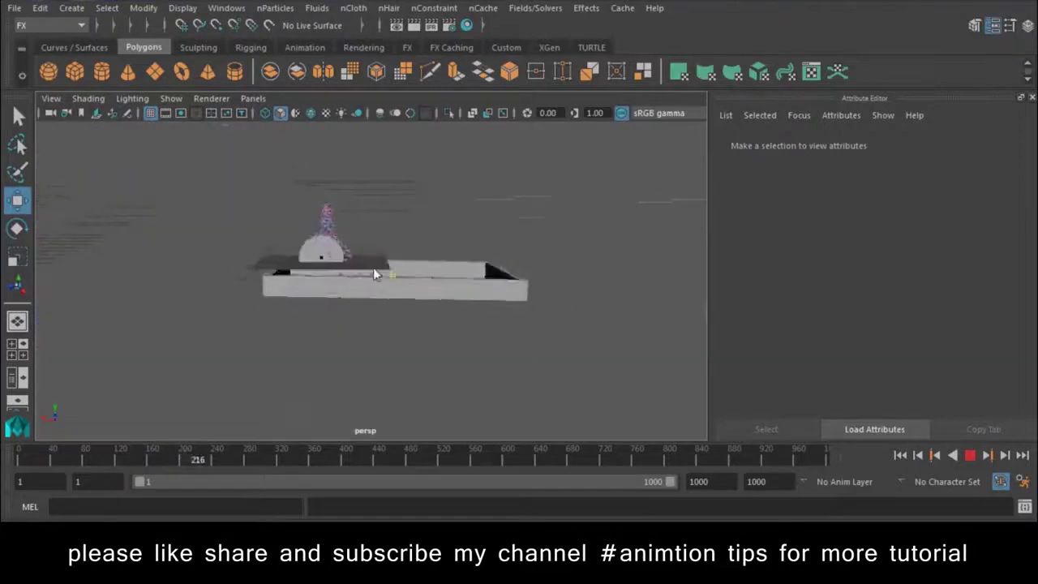
# Step: Select an edge of the box and drag it down to lower that corner
pyautogui.click(470, 291)
pyautogui.rightClick(495, 146)
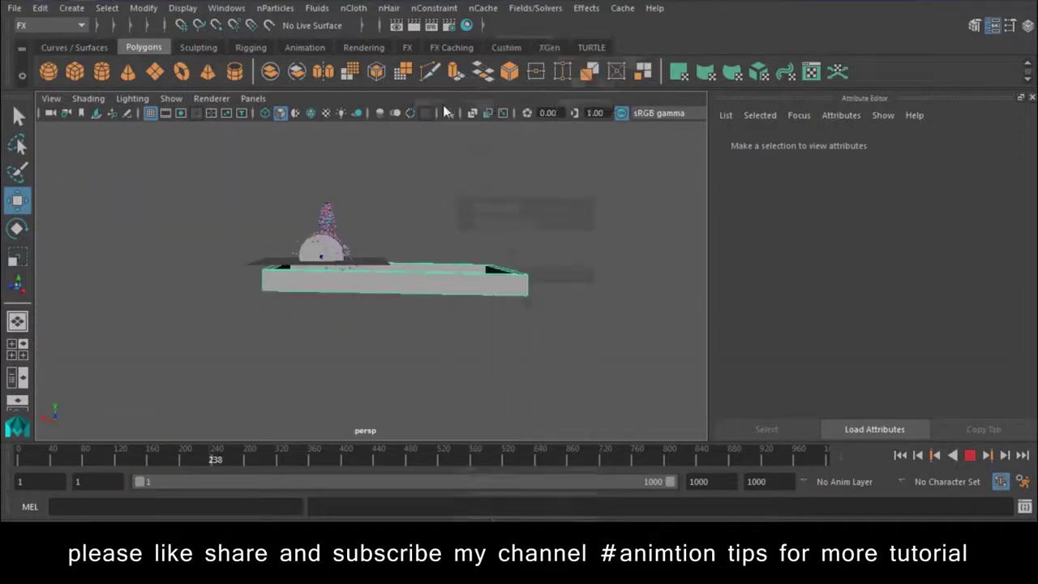
pyautogui.moveTo(569, 327)
pyautogui.keyDown('alt'); pyautogui.mouseDown()
pyautogui.moveTo(529, 292)
pyautogui.moveTo(545, 302)
pyautogui.mouseUp(); pyautogui.keyUp('alt')
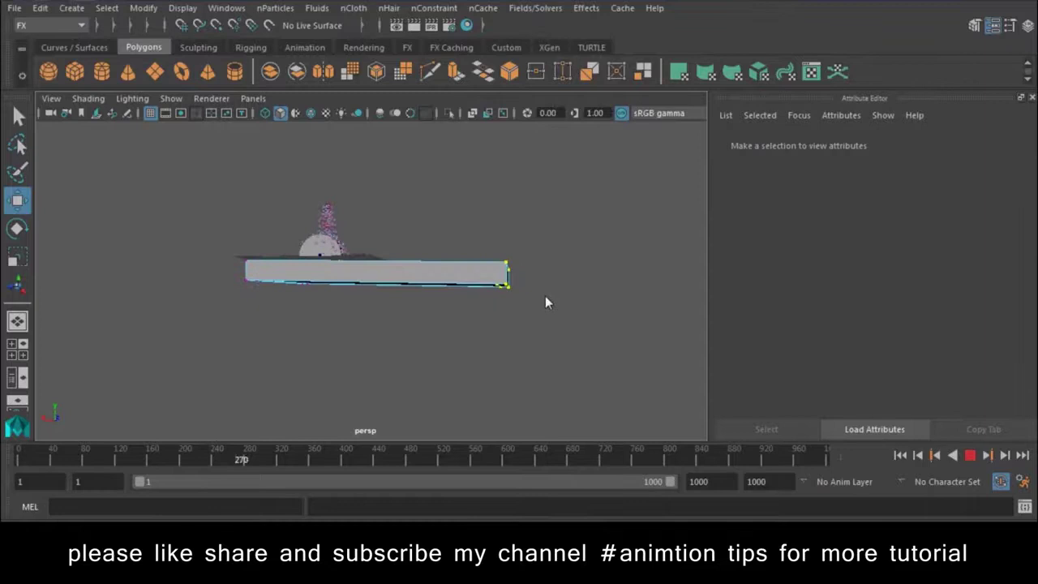
pyautogui.click(969, 456)
pyautogui.click(508, 233)
pyautogui.moveTo(508, 234); pyautogui.dragTo(471, 283)
pyautogui.rightClick(470, 282)
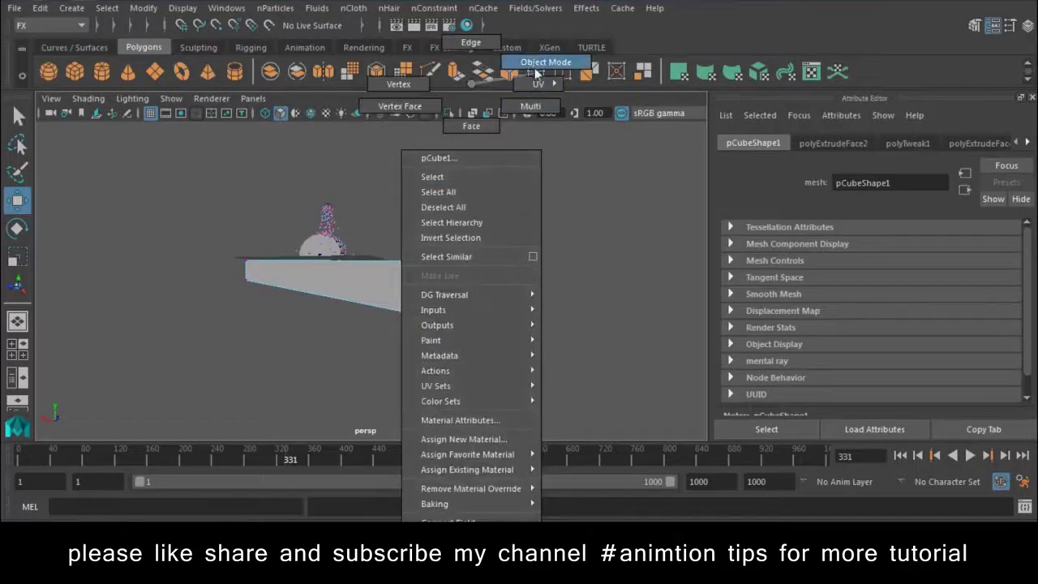
pyautogui.click(430, 207)
# Step: Rewind to frame 1, inspect the reshaped box corner up close, and replay the simulation
pyautogui.moveTo(407, 206)
pyautogui.keyDown('alt'); pyautogui.mouseDown()
pyautogui.moveTo(393, 350)
pyautogui.moveTo(515, 368)
pyautogui.mouseUp(); pyautogui.keyUp('alt')
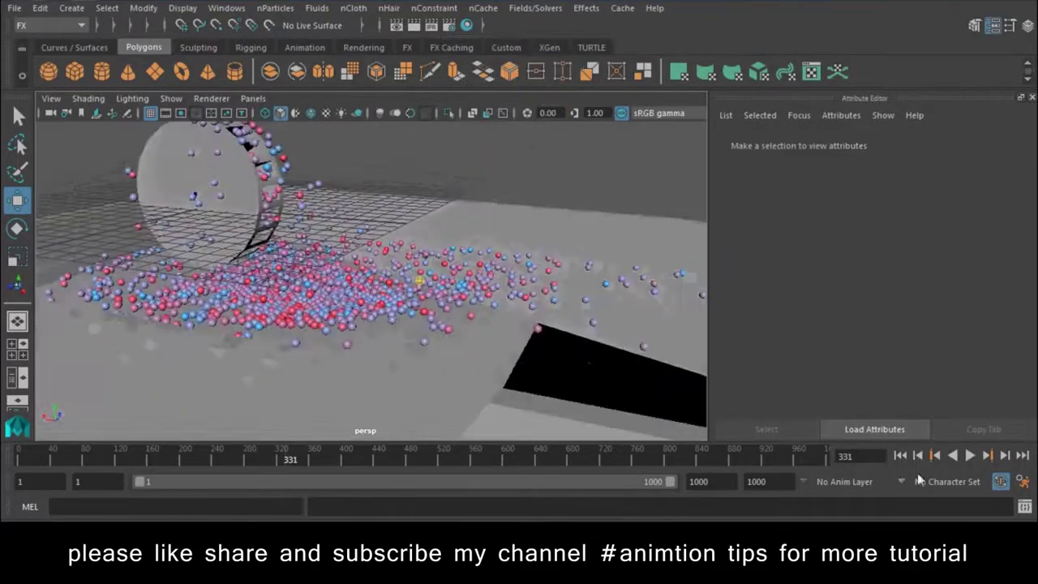
pyautogui.click(901, 455)
pyautogui.keyDown('alt'); pyautogui.moveTo(422, 340); pyautogui.dragTo(540, 291); pyautogui.keyUp('alt')
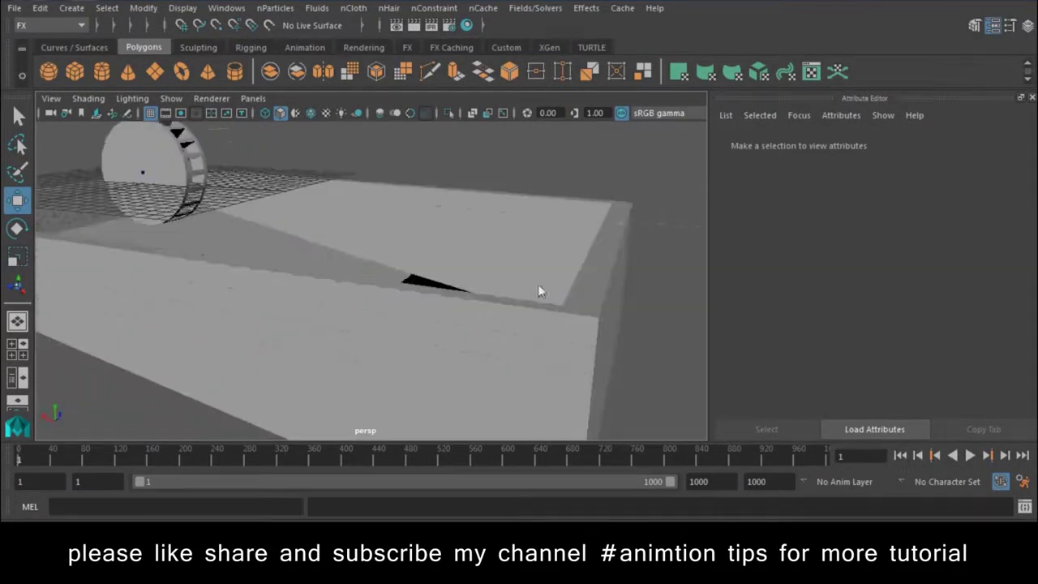
pyautogui.click(540, 292)
pyautogui.rightClick(540, 280)
pyautogui.click(554, 222)
pyautogui.moveTo(555, 222)
pyautogui.keyDown('alt'); pyautogui.mouseDown()
pyautogui.moveTo(590, 216)
pyautogui.moveTo(578, 149)
pyautogui.moveTo(605, 249)
pyautogui.mouseUp(); pyautogui.keyUp('alt')
pyautogui.click(641, 335)
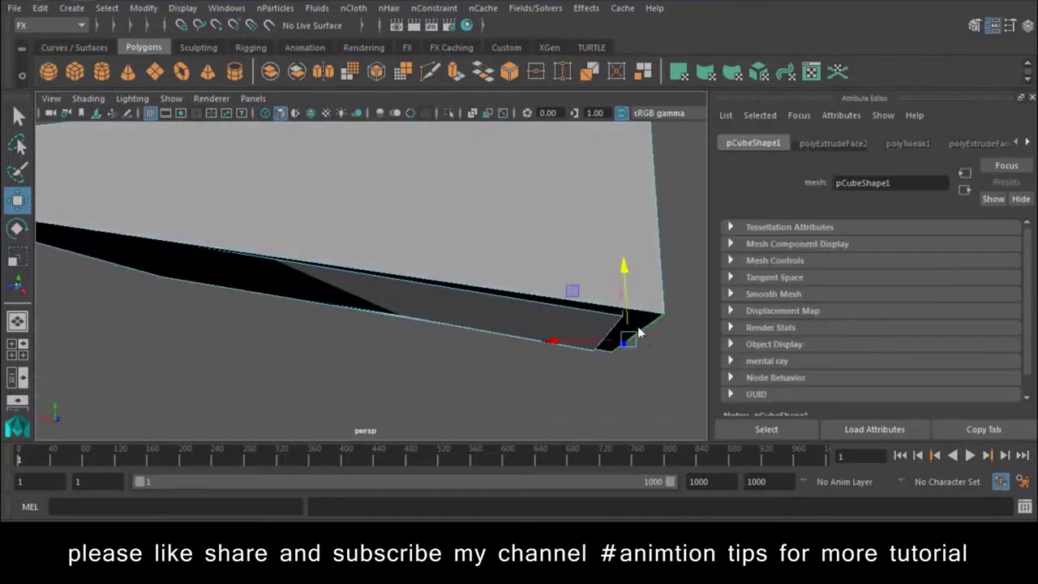
pyautogui.keyDown('alt'); pyautogui.moveTo(641, 335); pyautogui.dragTo(567, 244); pyautogui.keyUp('alt')
pyautogui.rightClick(567, 122)
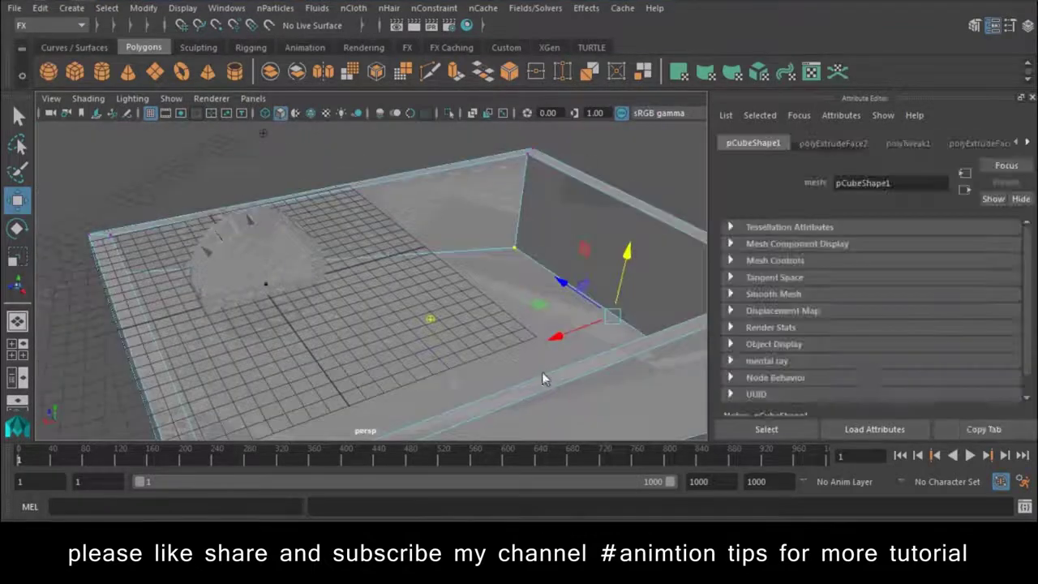
pyautogui.click(970, 454)
# Step: Orbit in on the box and particles during playback and hide the viewport grid
pyautogui.keyDown('alt'); pyautogui.moveTo(441, 364); pyautogui.dragTo(485, 347); pyautogui.keyUp('alt')
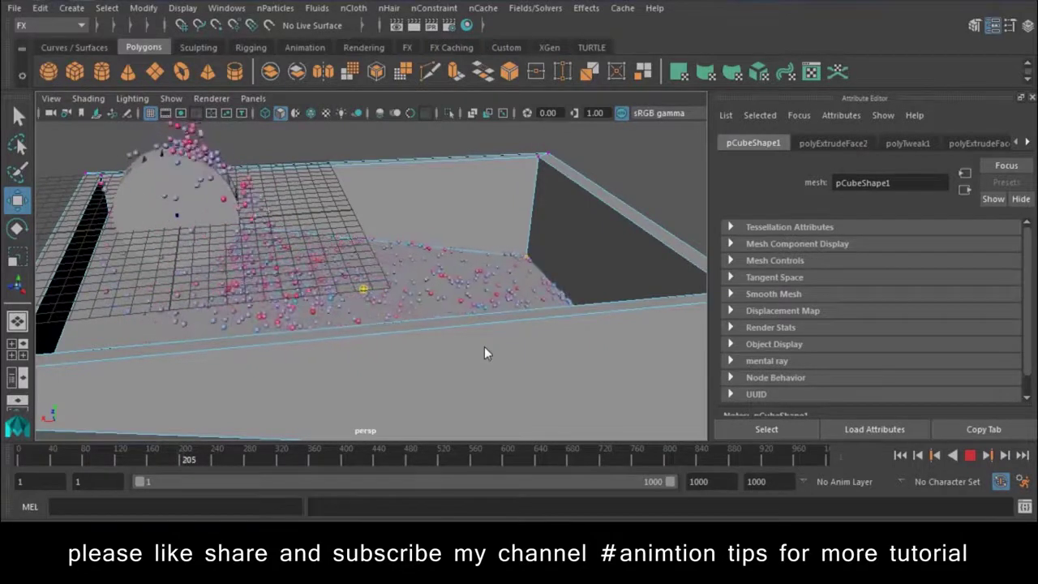
pyautogui.moveTo(568, 333)
pyautogui.keyDown('alt'); pyautogui.mouseDown()
pyautogui.moveTo(481, 343)
pyautogui.moveTo(541, 349)
pyautogui.moveTo(391, 289)
pyautogui.mouseUp(); pyautogui.keyUp('alt')
pyautogui.scroll(-5, 487, 325)
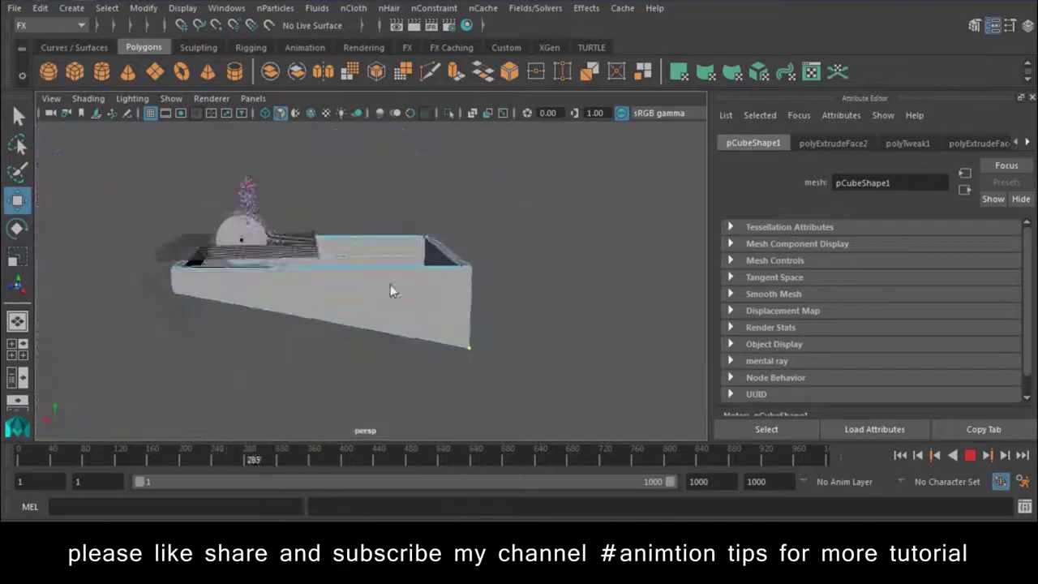
pyautogui.moveTo(260, 206)
pyautogui.keyDown('alt'); pyautogui.mouseDown()
pyautogui.moveTo(446, 329)
pyautogui.moveTo(540, 425)
pyautogui.moveTo(332, 339)
pyautogui.moveTo(211, 243)
pyautogui.mouseUp(); pyautogui.keyUp('alt')
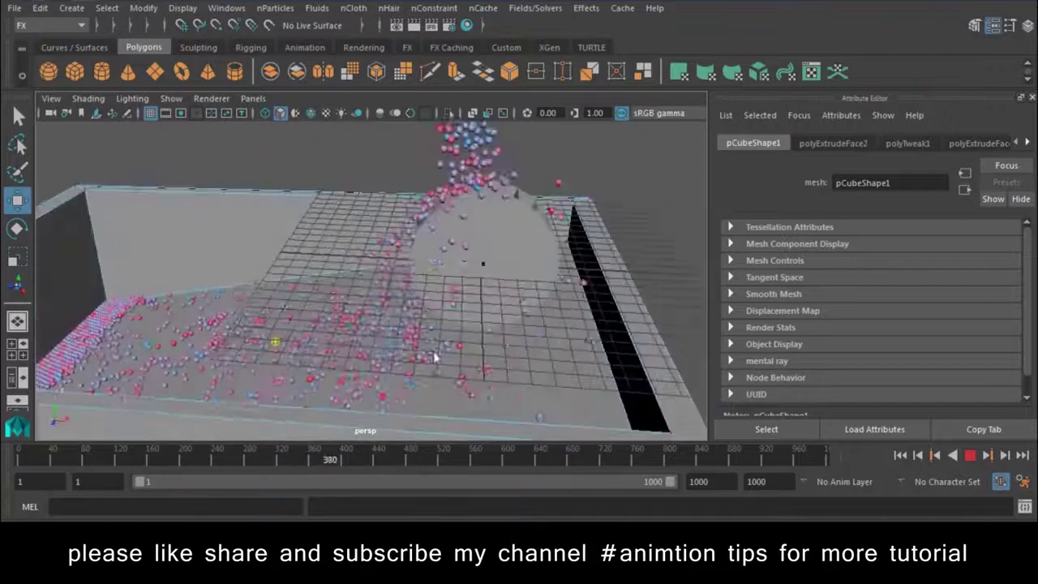
pyautogui.click(150, 113)
pyautogui.keyDown('alt'); pyautogui.moveTo(243, 211); pyautogui.dragTo(337, 270); pyautogui.keyUp('alt')
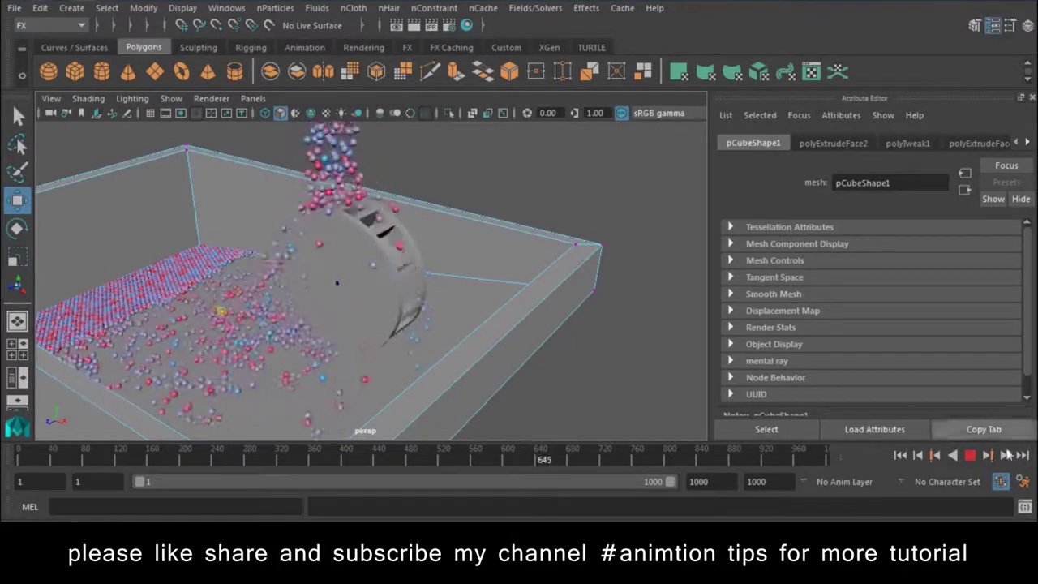
# Step: Stop playback at frame 658 and look around the particle-filled box
pyautogui.click(970, 455)
pyautogui.moveTo(402, 395)
pyautogui.keyDown('alt'); pyautogui.mouseDown()
pyautogui.moveTo(281, 352)
pyautogui.moveTo(434, 372)
pyautogui.moveTo(422, 352)
pyautogui.moveTo(382, 361)
pyautogui.moveTo(383, 391)
pyautogui.moveTo(409, 378)
pyautogui.moveTo(320, 361)
pyautogui.moveTo(372, 424)
pyautogui.moveTo(288, 283)
pyautogui.mouseUp(); pyautogui.keyUp('alt')
pyautogui.scroll(3, 395, 344)
pyautogui.scroll(-2, 389, 391)
pyautogui.scroll(-2, 400, 387)
pyautogui.scroll(-5, 399, 387)
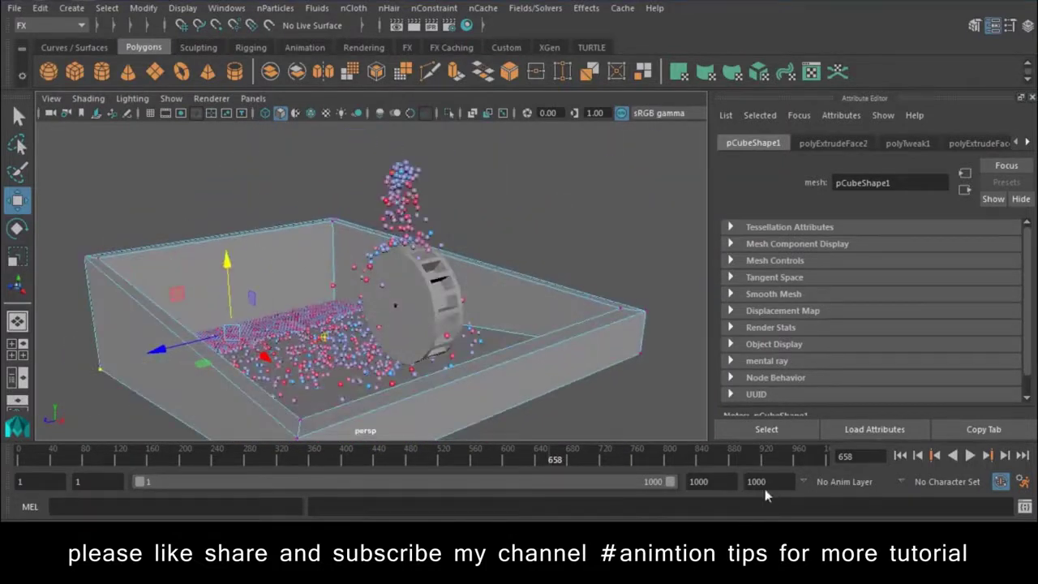
# Step: Start a new scene with File > New Scene, discarding the old one without saving
pyautogui.click(15, 8)
pyautogui.click(31, 39)
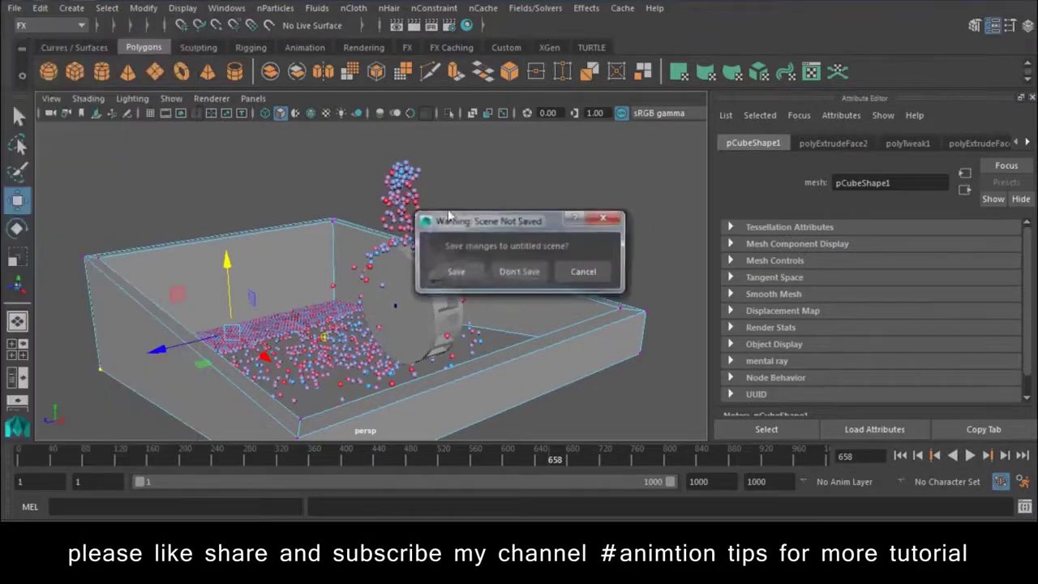
pyautogui.click(498, 273)
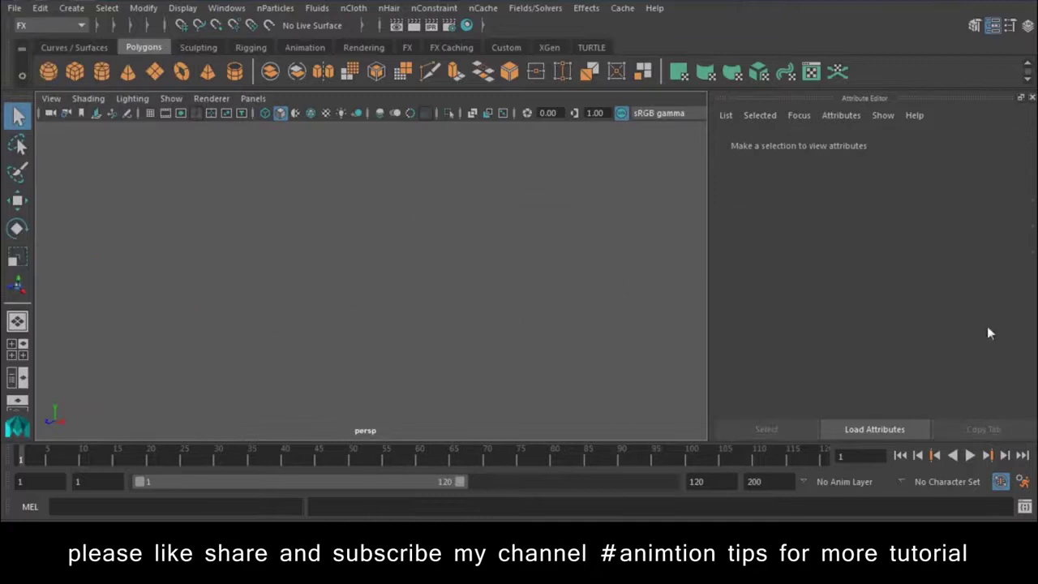
# Step: Draw a large polygon plane on the grid with the Polygon Plane tool
pyautogui.click(154, 73)
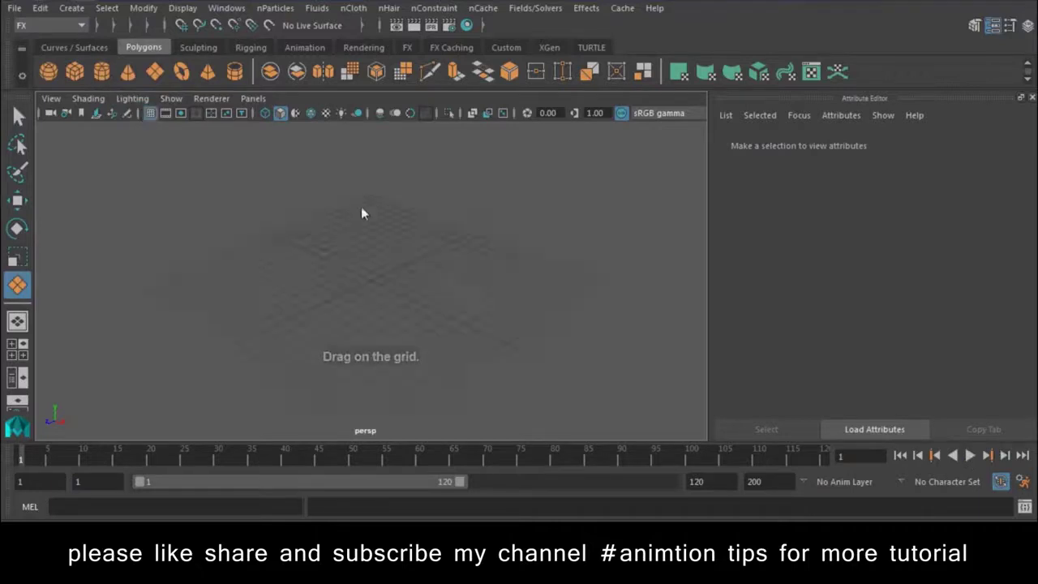
pyautogui.moveTo(376, 197); pyautogui.dragTo(366, 437)
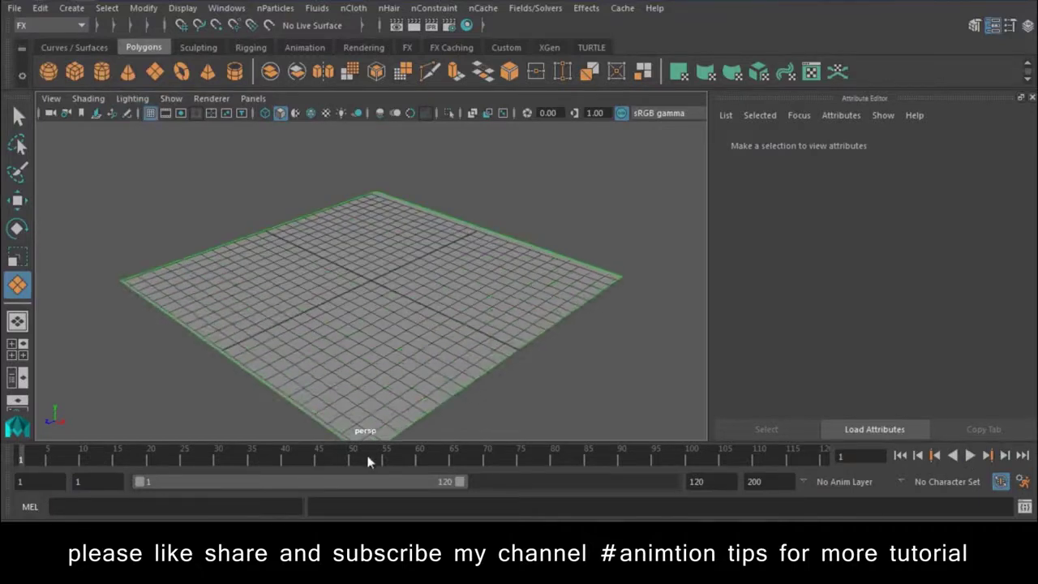
pyautogui.scroll(3, 431, 405)
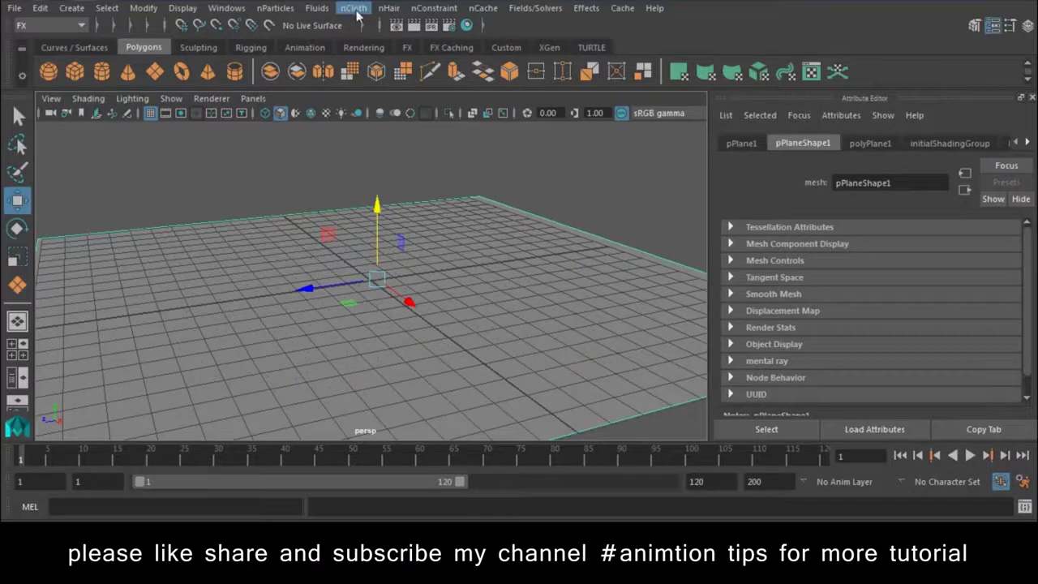
# Step: Switch to the Modeling menu set and pick Mesh Tools > Multi-Cut
pyautogui.click(49, 25)
pyautogui.click(40, 39)
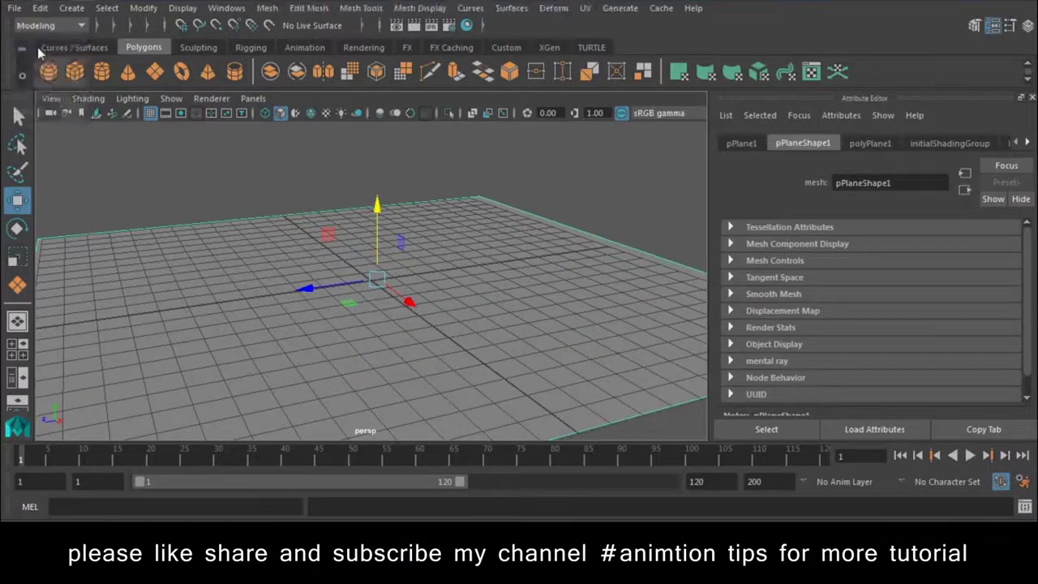
pyautogui.click(349, 10)
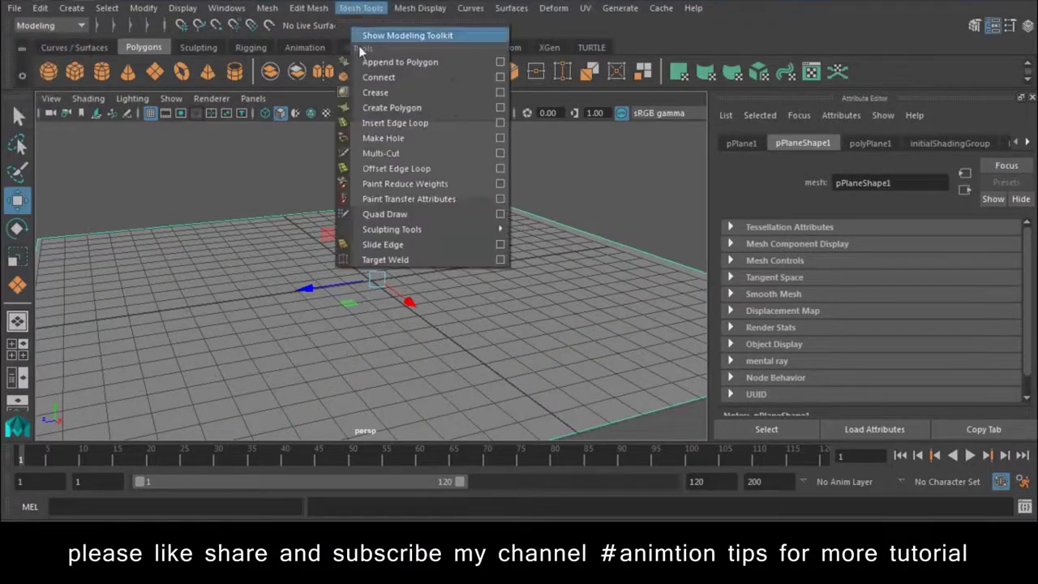
pyautogui.click(388, 151)
# Step: Slice several irregular cut lines across the plane to divide it into shard regions
pyautogui.scroll(-5, 347, 328)
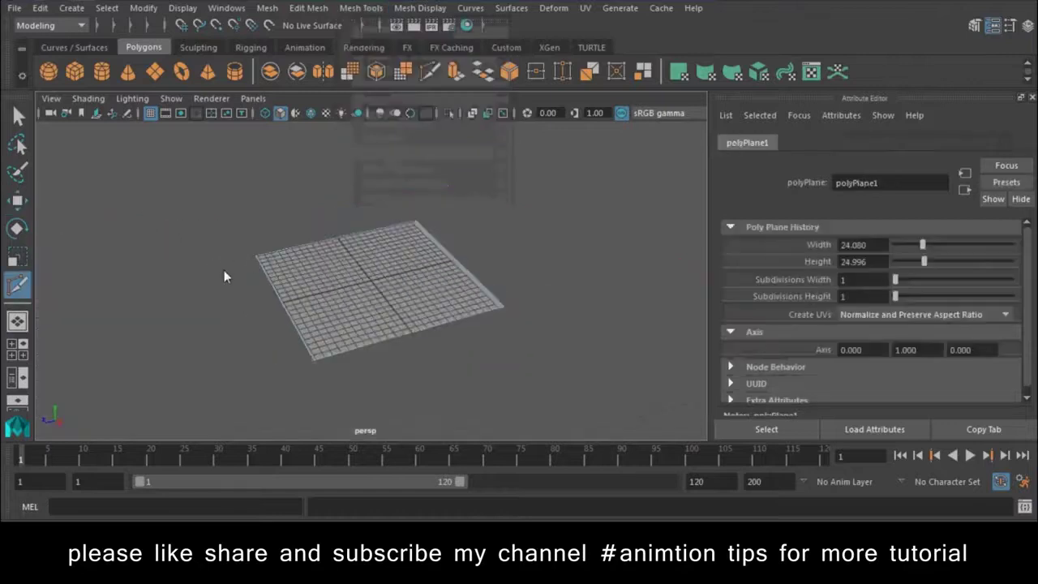
pyautogui.moveTo(386, 383); pyautogui.dragTo(386, 383)
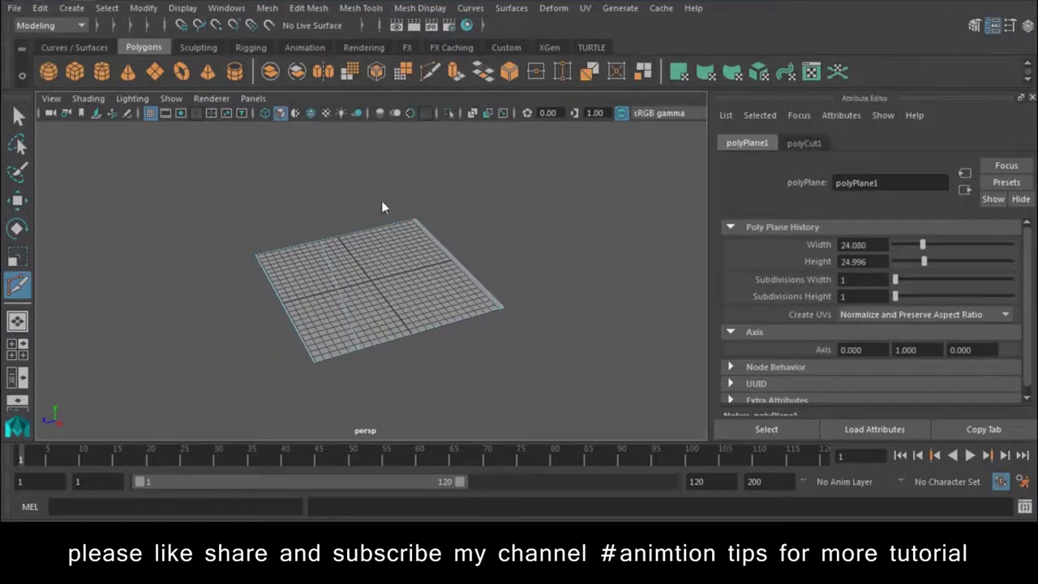
pyautogui.keyDown('alt'); pyautogui.moveTo(223, 373); pyautogui.dragTo(351, 211); pyautogui.keyUp('alt')
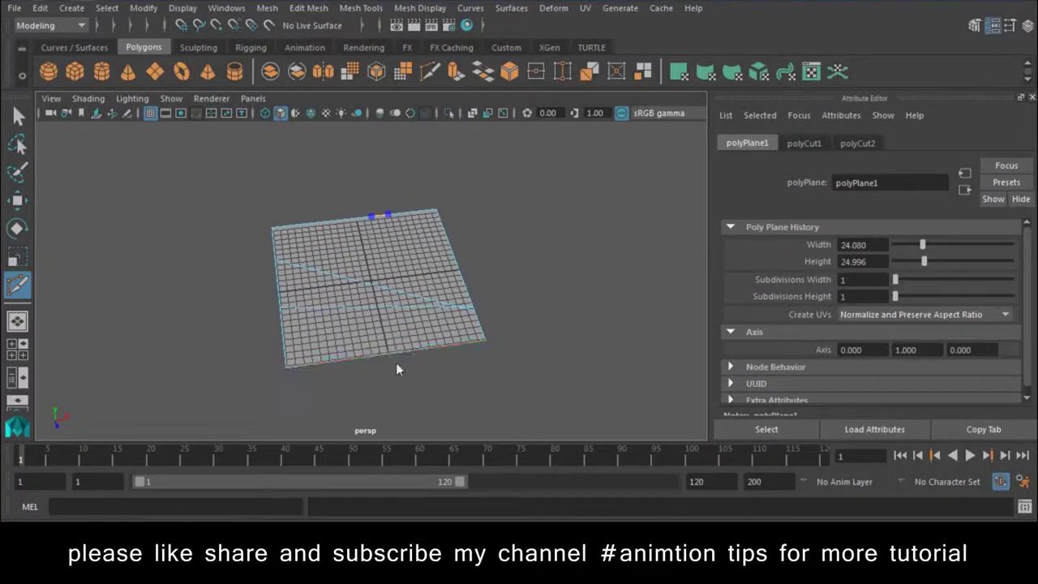
pyautogui.press('w')
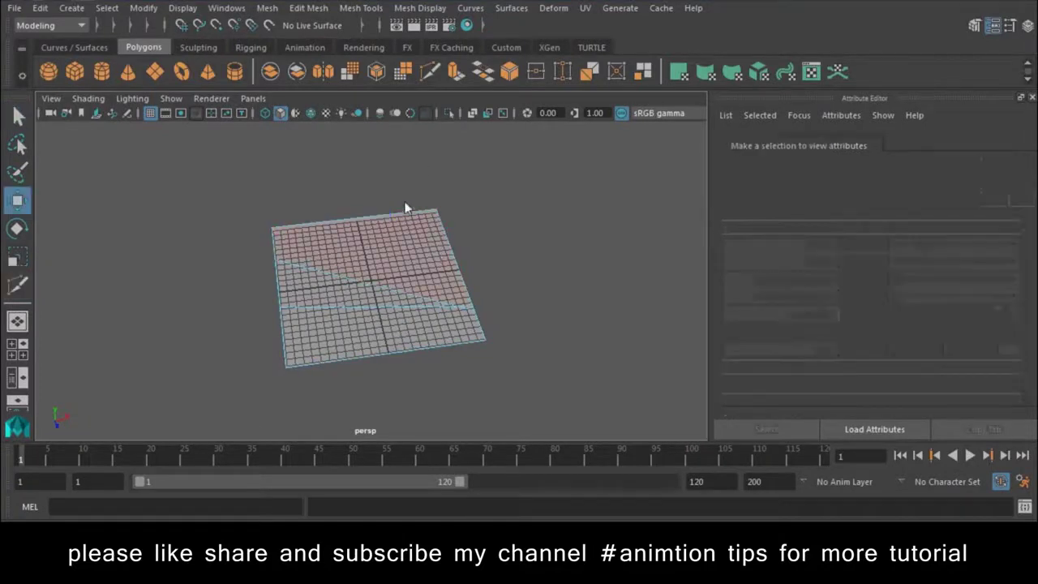
pyautogui.moveTo(395, 201)
pyautogui.mouseDown(button='right')
pyautogui.moveTo(405, 275)
pyautogui.moveTo(399, 219)
pyautogui.mouseUp(button='right')
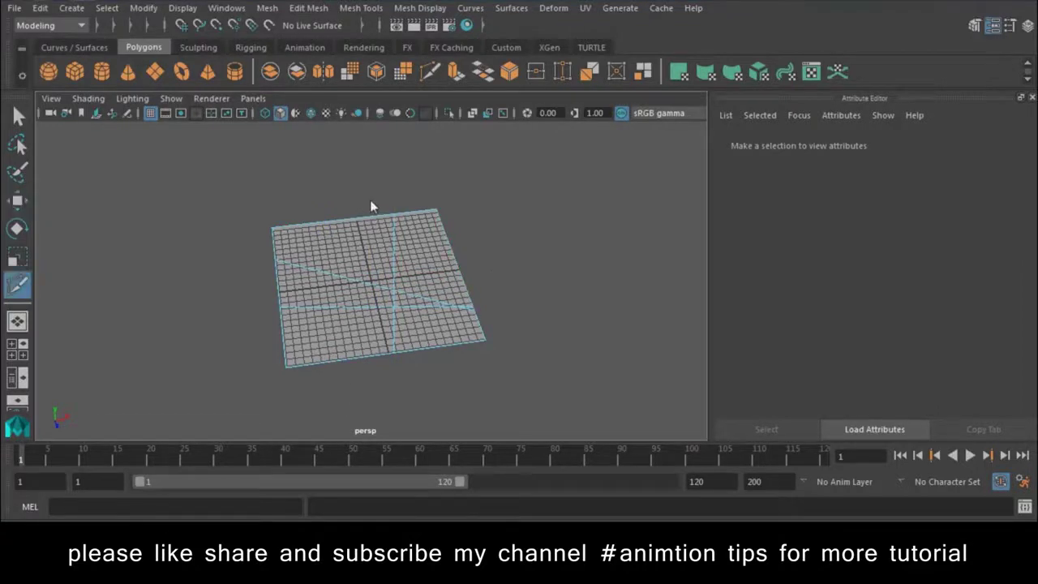
pyautogui.click(361, 247)
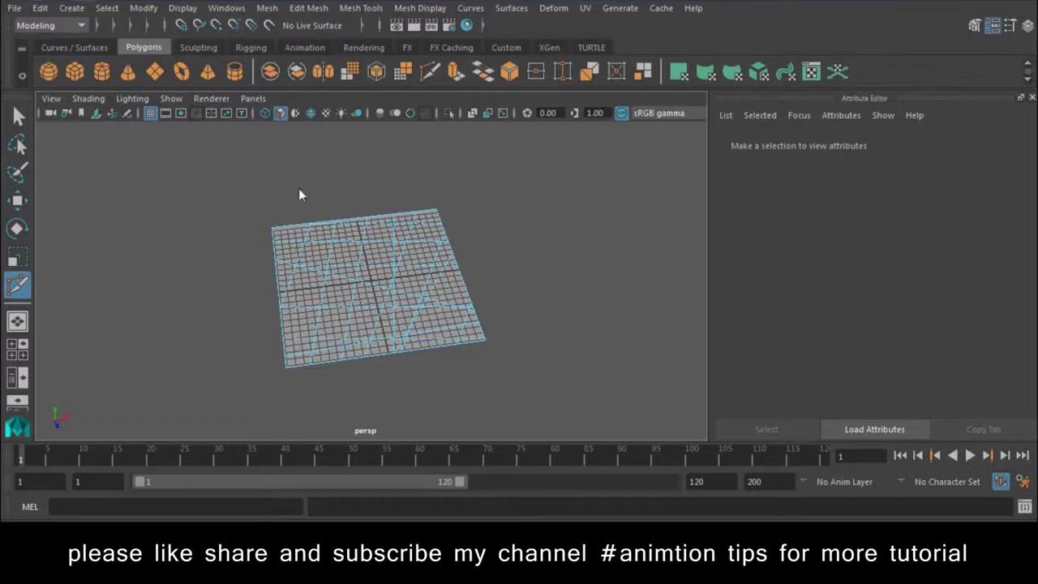
pyautogui.moveTo(305, 412); pyautogui.dragTo(305, 412)
pyautogui.moveTo(493, 232)
pyautogui.mouseDown()
pyautogui.moveTo(506, 239)
pyautogui.moveTo(423, 325)
pyautogui.mouseUp()
pyautogui.keyDown('shift'); pyautogui.moveTo(182, 303); pyautogui.dragTo(164, 301); pyautogui.keyUp('shift')
pyautogui.press('w')
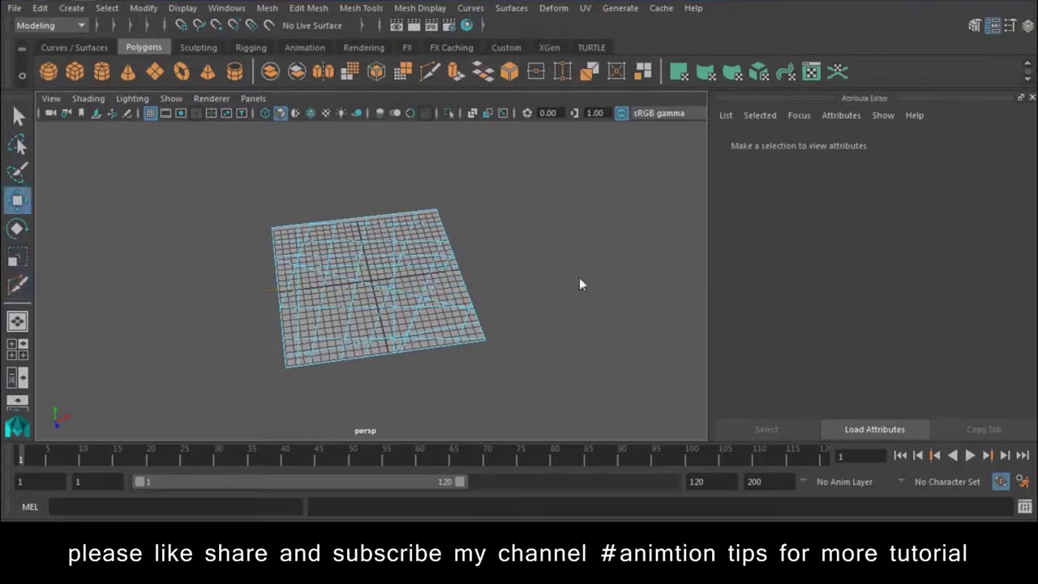
# Step: Select the cut plane in Vertex mode and marquee-select all its vertices
pyautogui.moveTo(422, 175); pyautogui.dragTo(498, 108, button='right')
pyautogui.click(369, 275)
pyautogui.moveTo(442, 211); pyautogui.dragTo(346, 213, button='right')
pyautogui.keyDown('alt'); pyautogui.moveTo(346, 213); pyautogui.dragTo(359, 193); pyautogui.keyUp('alt')
pyautogui.moveTo(155, 186); pyautogui.dragTo(708, 416)
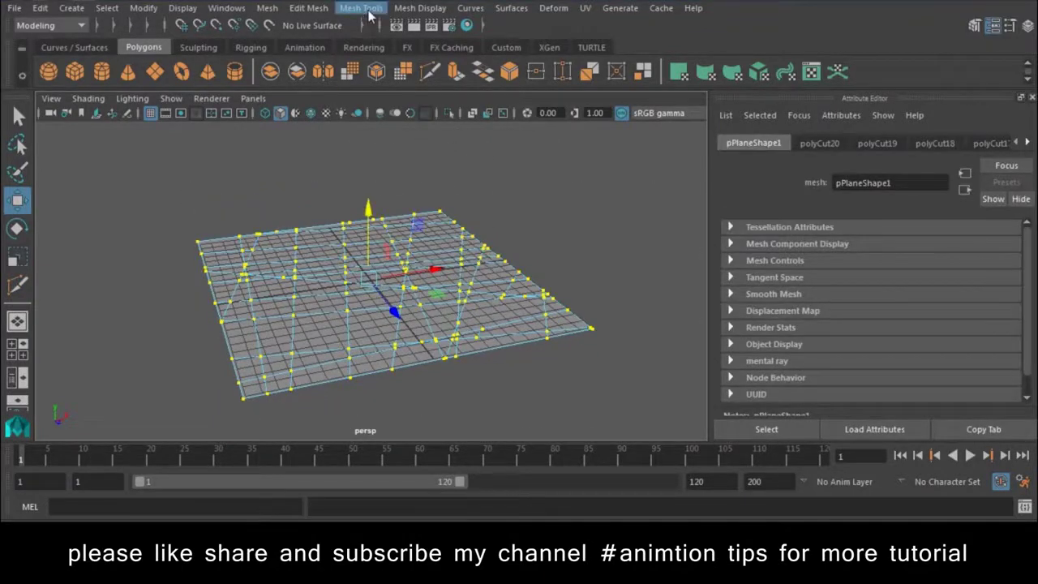
# Step: Detach the mesh at the selected vertices, verify by lifting one face, then undo
pyautogui.click(368, 10)
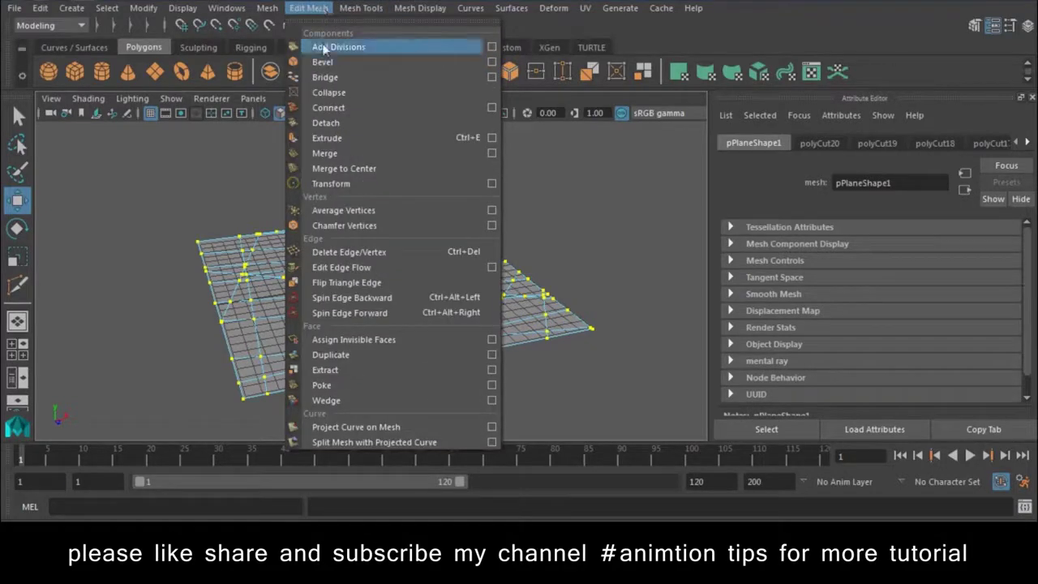
pyautogui.click(327, 123)
pyautogui.click(378, 191)
pyautogui.moveTo(464, 133); pyautogui.dragTo(465, 176, button='right')
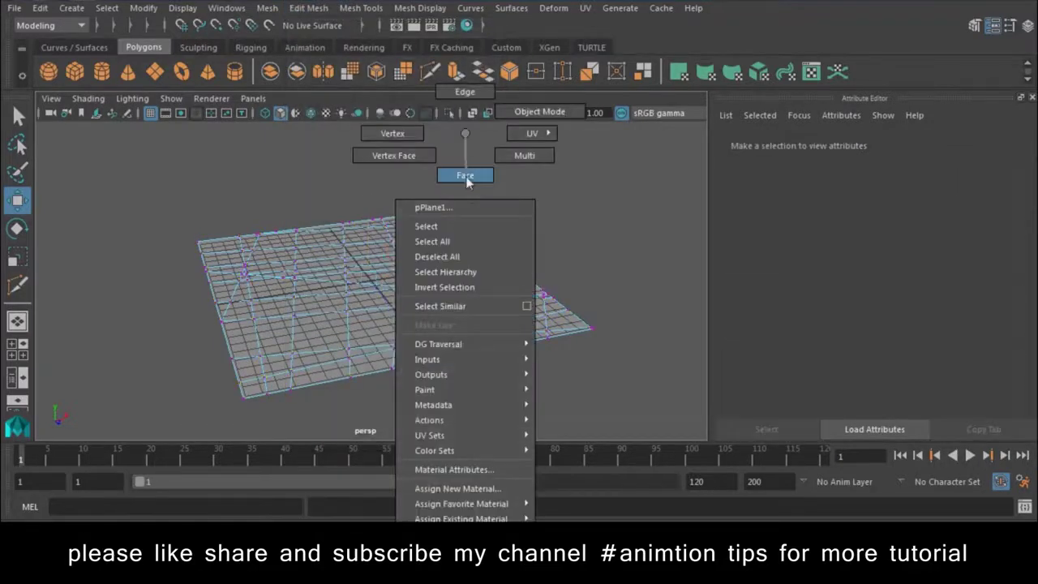
pyautogui.click(365, 320)
pyautogui.moveTo(380, 261); pyautogui.dragTo(384, 205)
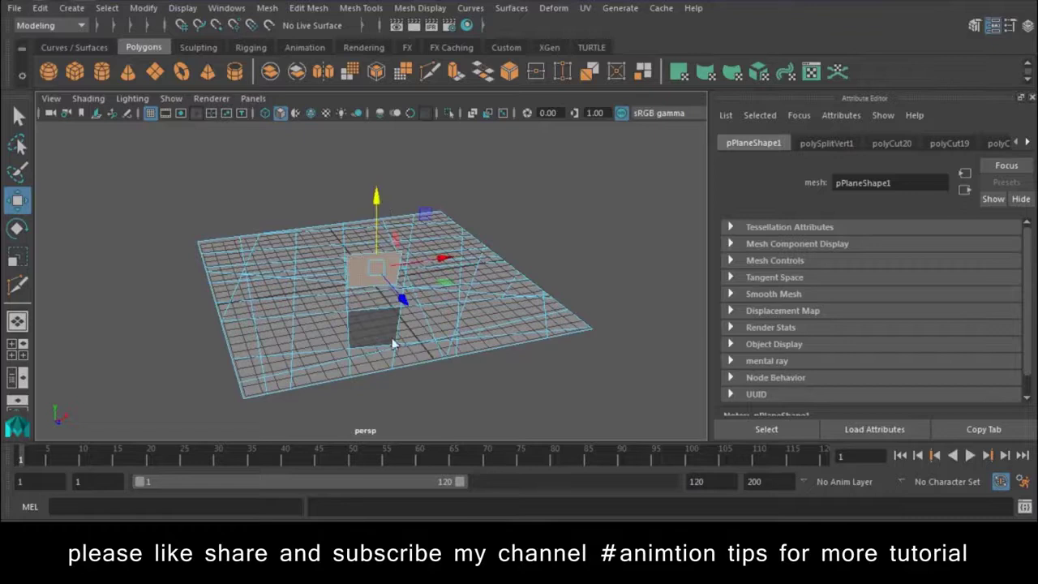
pyautogui.keyDown('alt'); pyautogui.moveTo(392, 337); pyautogui.dragTo(501, 335); pyautogui.keyUp('alt')
pyautogui.hotkey('ctrl', 'z')
pyautogui.hotkey('ctrl', 'z')
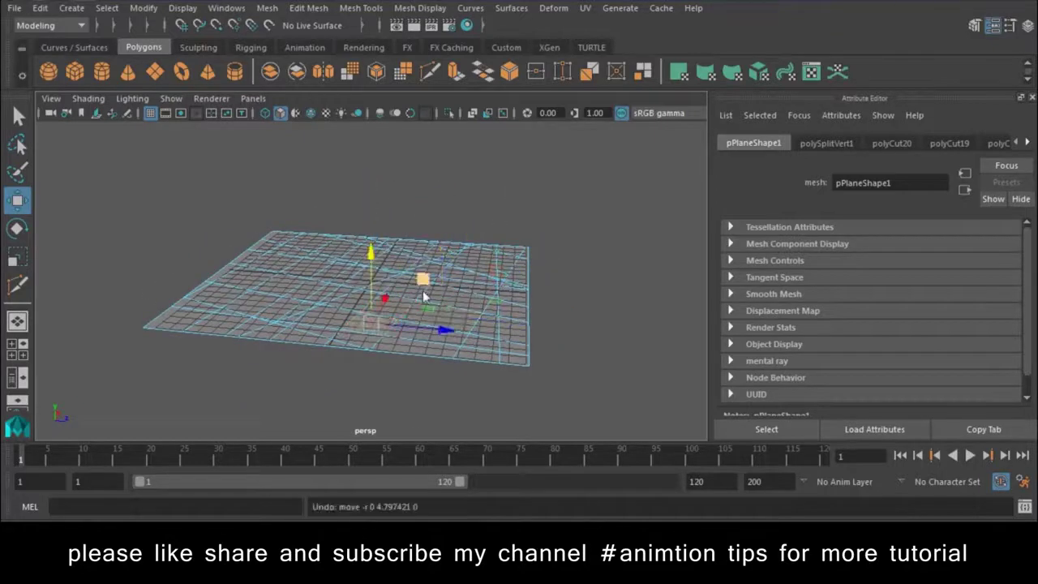
# Step: Select the whole plane and extrude its faces upward to give the pieces thickness
pyautogui.moveTo(462, 198); pyautogui.dragTo(550, 209, button='right')
pyautogui.click(354, 309)
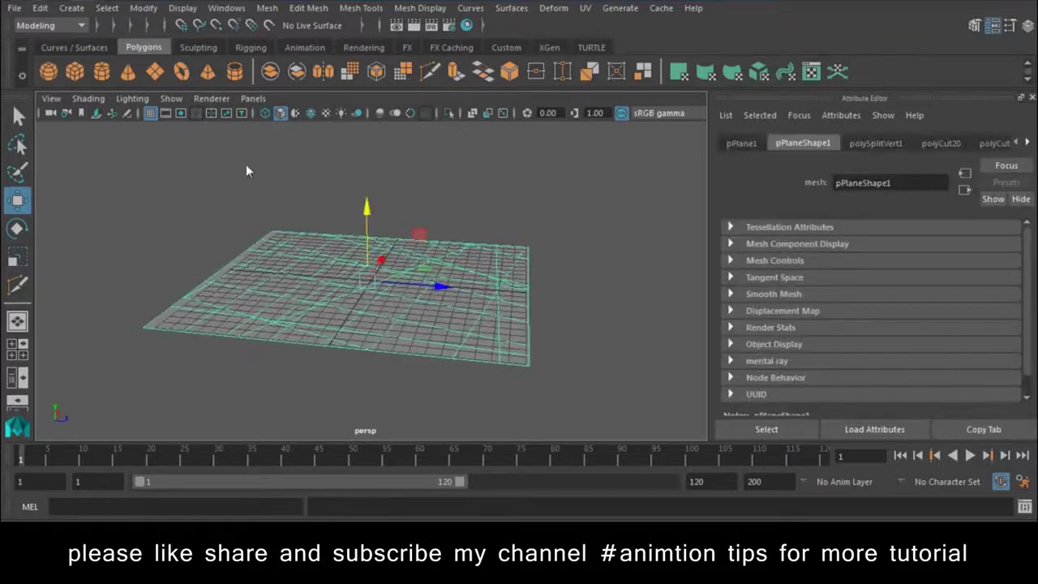
pyautogui.click(454, 72)
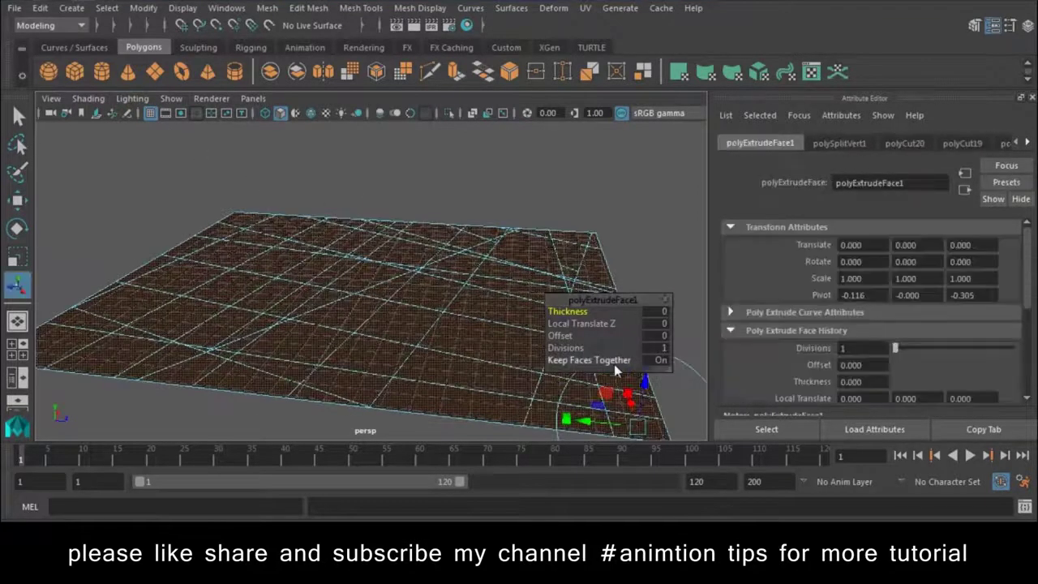
pyautogui.moveTo(454, 312); pyautogui.dragTo(456, 304)
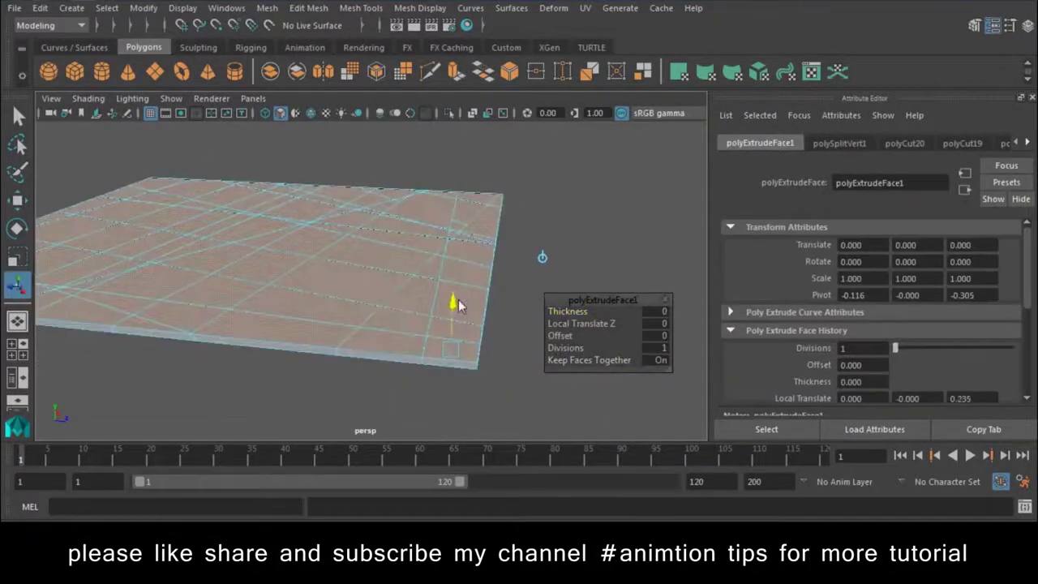
pyautogui.moveTo(375, 202); pyautogui.dragTo(417, 106, button='right')
# Step: Delete the plane's construction history via Edit > Delete by Type > History
pyautogui.moveTo(487, 199); pyautogui.dragTo(574, 321)
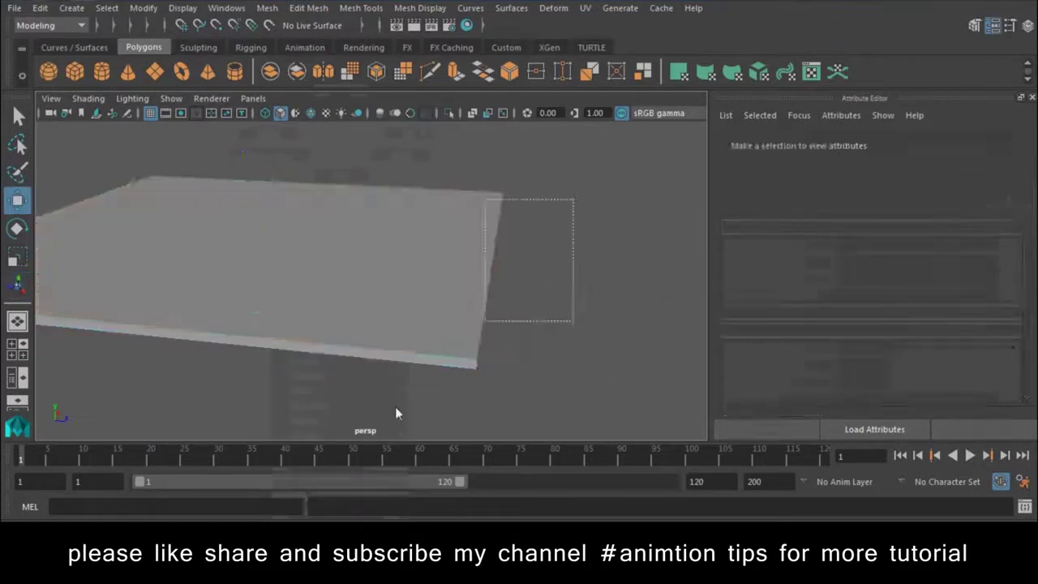
pyautogui.click(40, 7)
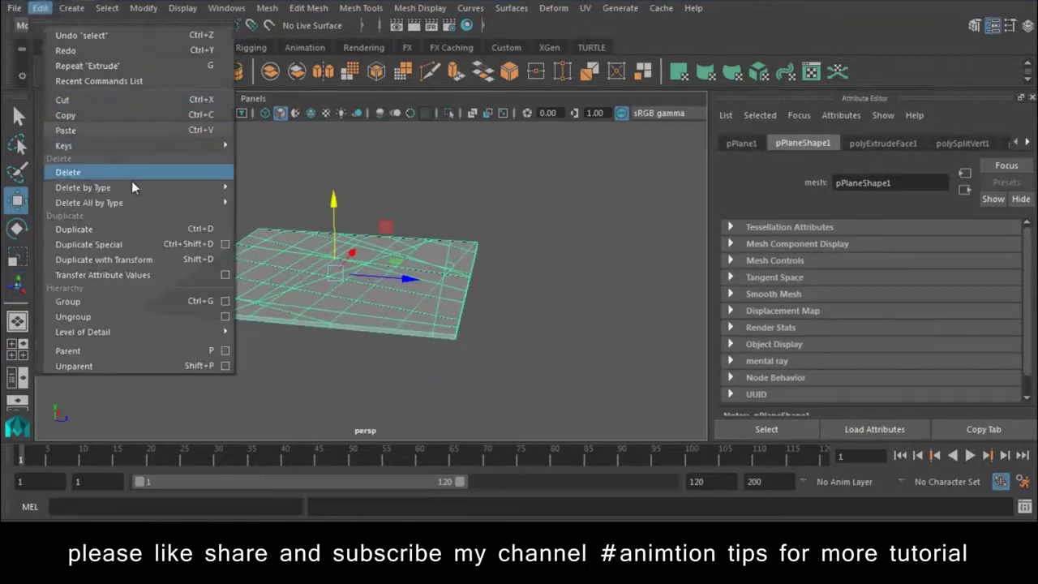
pyautogui.click(264, 197)
pyautogui.click(482, 194)
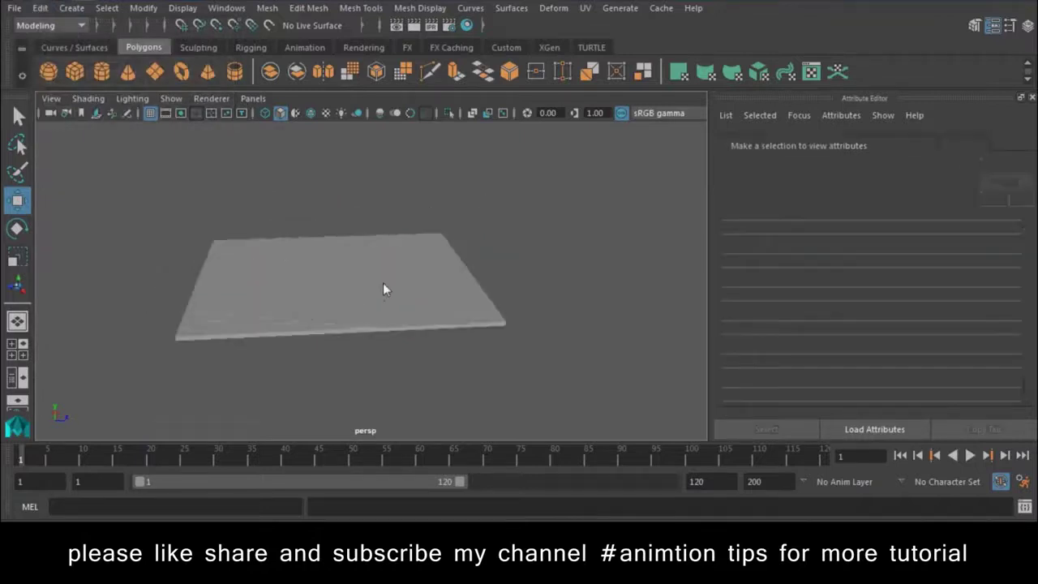
pyautogui.keyDown('alt'); pyautogui.moveTo(383, 289); pyautogui.dragTo(329, 278, button='right'); pyautogui.keyUp('alt')
# Step: Reselect the plane and bring up the menu-set list
pyautogui.moveTo(417, 362); pyautogui.dragTo(419, 363)
pyautogui.click(361, 8)
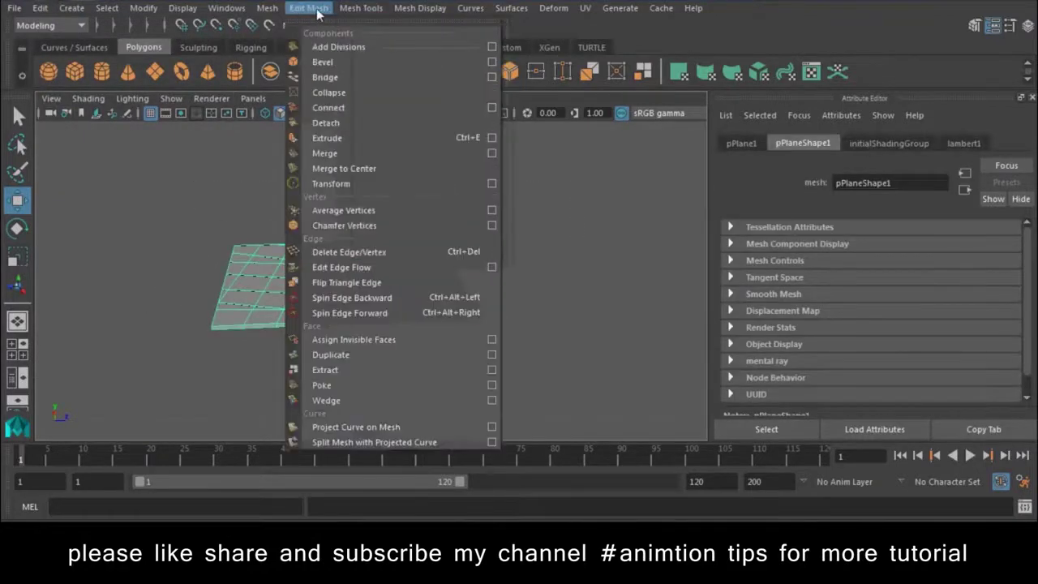
pyautogui.click(59, 25)
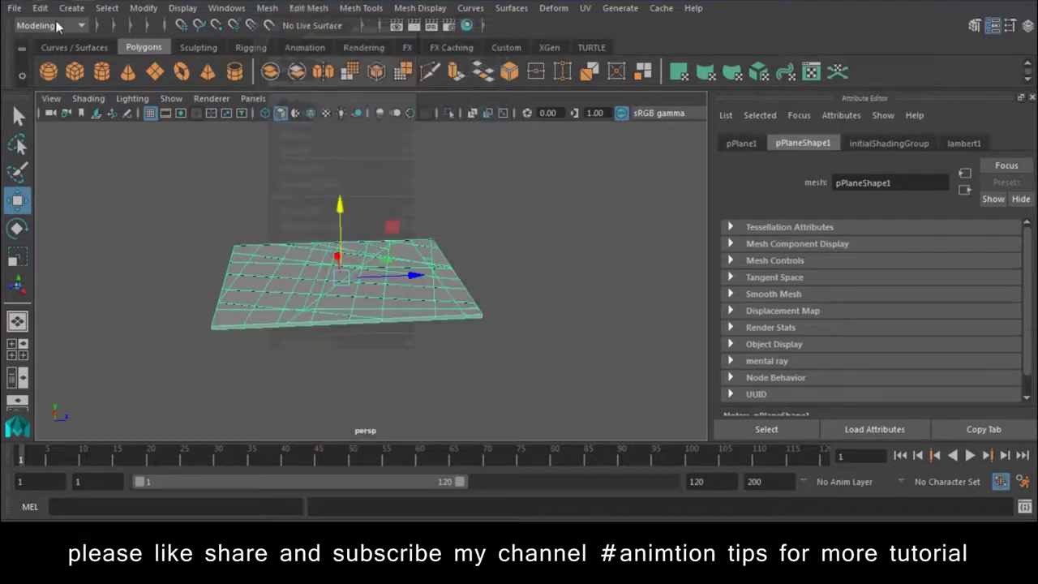
pyautogui.click(57, 26)
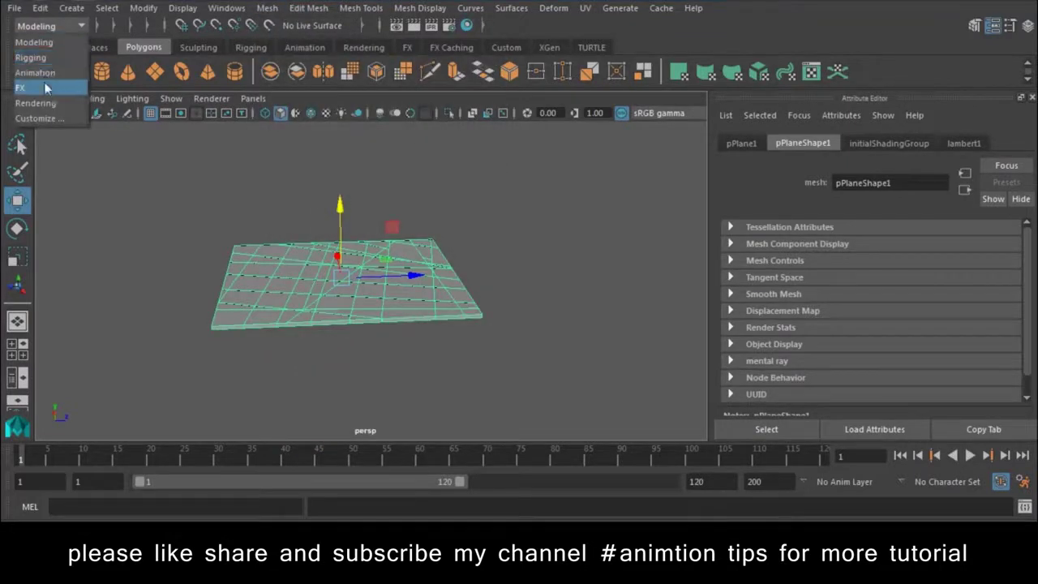
# Step: In the FX menu set, make the split plane an nCloth and test-play, then rewind
pyautogui.click(28, 87)
pyautogui.click(353, 8)
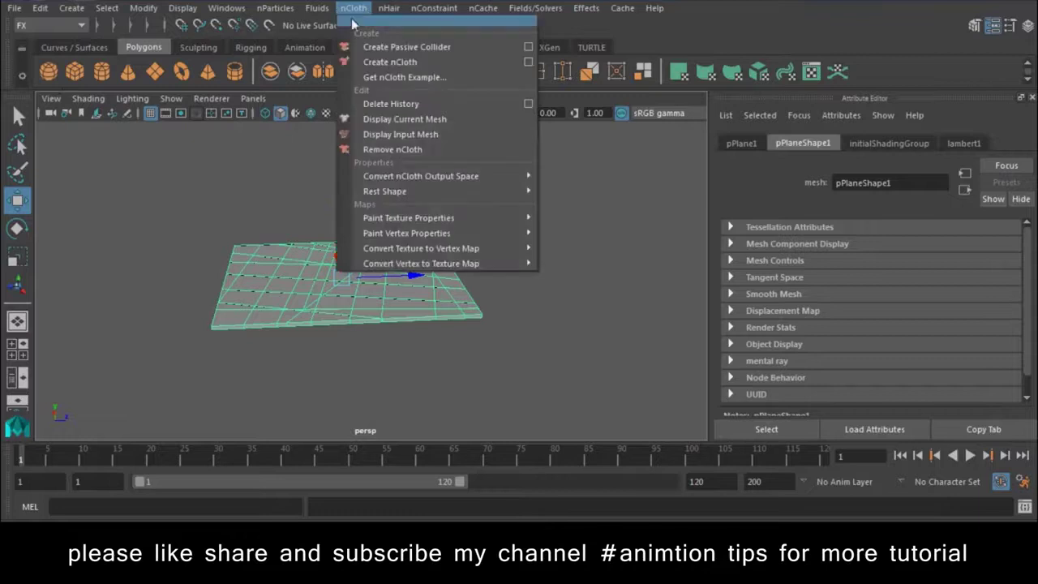
pyautogui.click(397, 62)
pyautogui.click(969, 457)
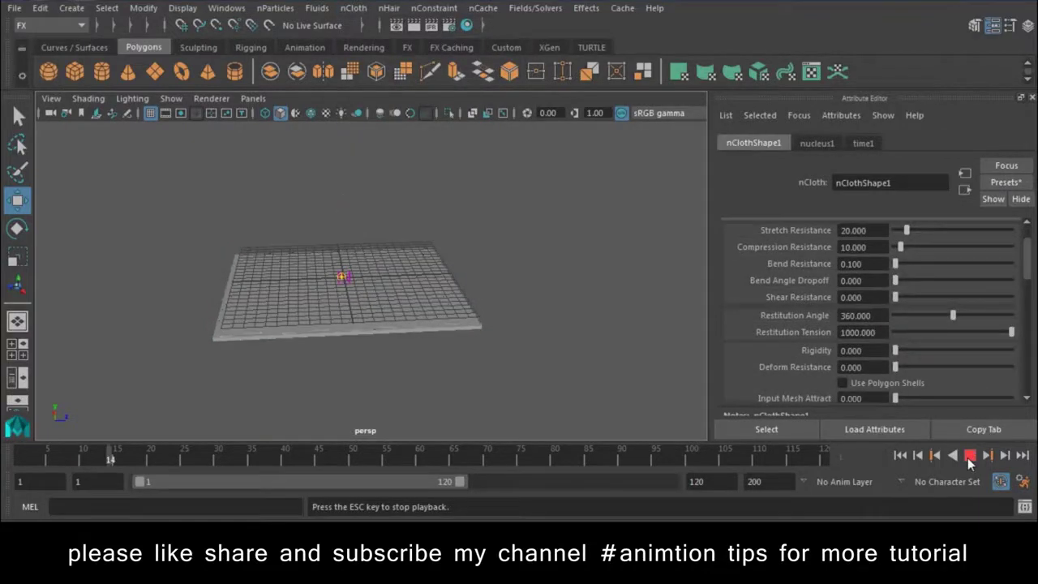
pyautogui.click(969, 457)
pyautogui.click(901, 456)
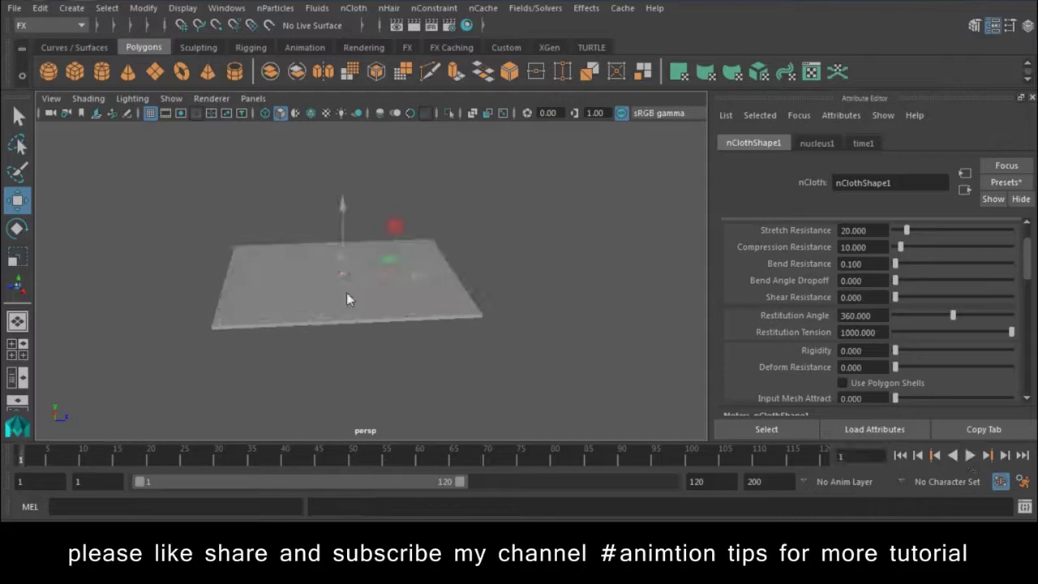
# Step: Draw a second large polygon plane, pPlane2, as the ground
pyautogui.click(156, 73)
pyautogui.moveTo(190, 208); pyautogui.dragTo(546, 355)
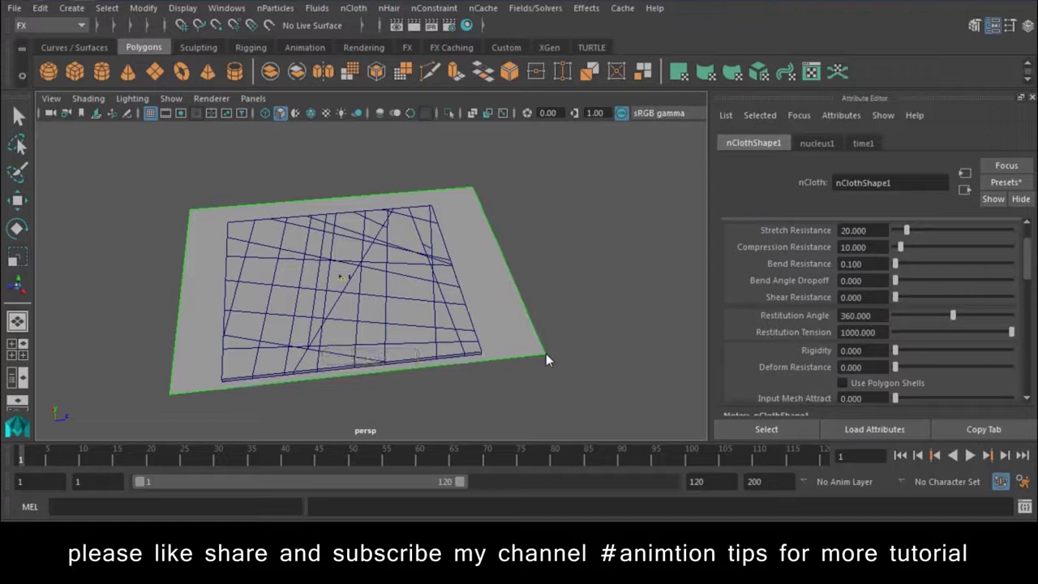
pyautogui.press('w')
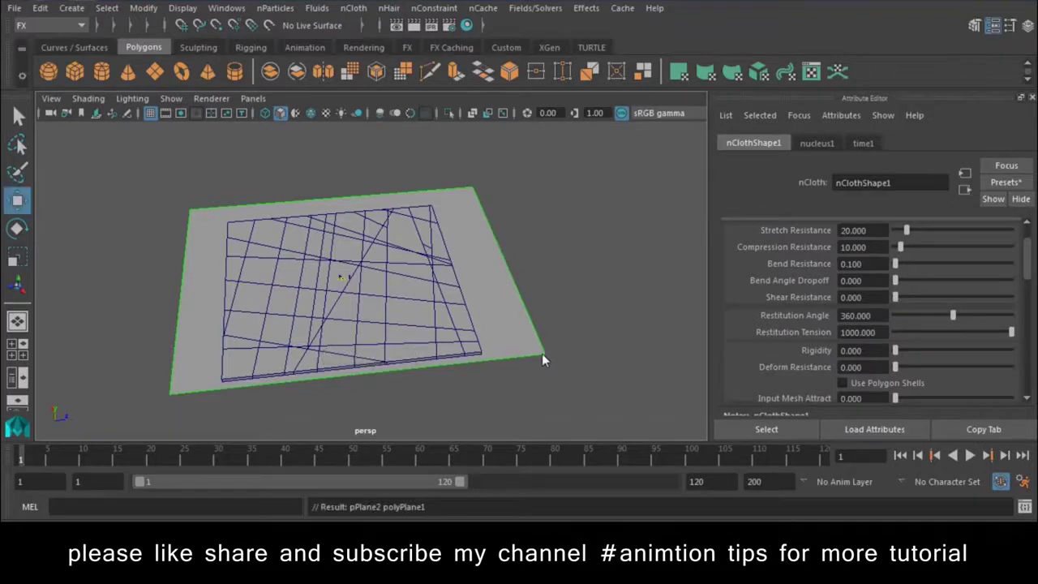
pyautogui.moveTo(501, 375)
pyautogui.keyDown('alt'); pyautogui.mouseDown()
pyautogui.moveTo(619, 360)
pyautogui.moveTo(480, 359)
pyautogui.mouseUp(); pyautogui.keyUp('alt')
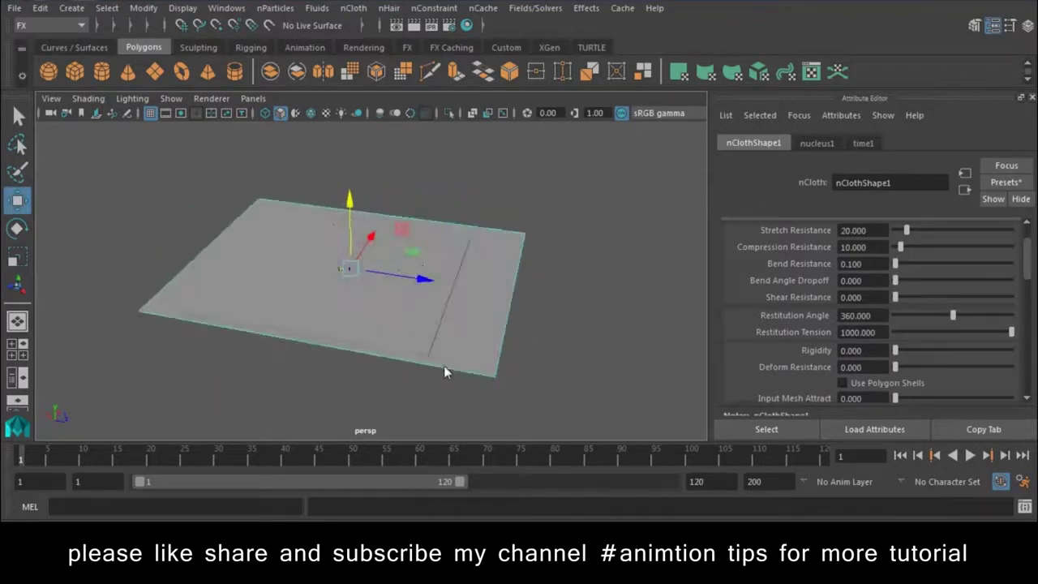
# Step: Add a small polygon sphere above the plane
pyautogui.click(539, 355)
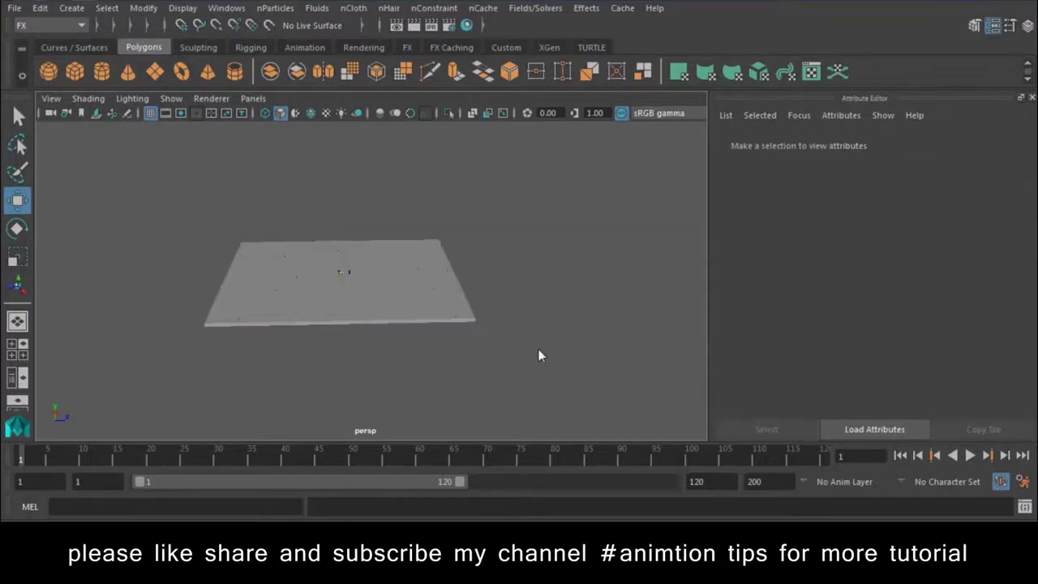
pyautogui.click(48, 72)
pyautogui.click(343, 272)
pyautogui.moveTo(398, 344)
pyautogui.keyDown('alt'); pyautogui.mouseDown()
pyautogui.moveTo(405, 285)
pyautogui.moveTo(304, 205)
pyautogui.moveTo(323, 209)
pyautogui.mouseUp(); pyautogui.keyUp('alt')
# Step: Try making the sphere a passive collider, test playback, then undo the collider
pyautogui.click(311, 190)
pyautogui.click(354, 9)
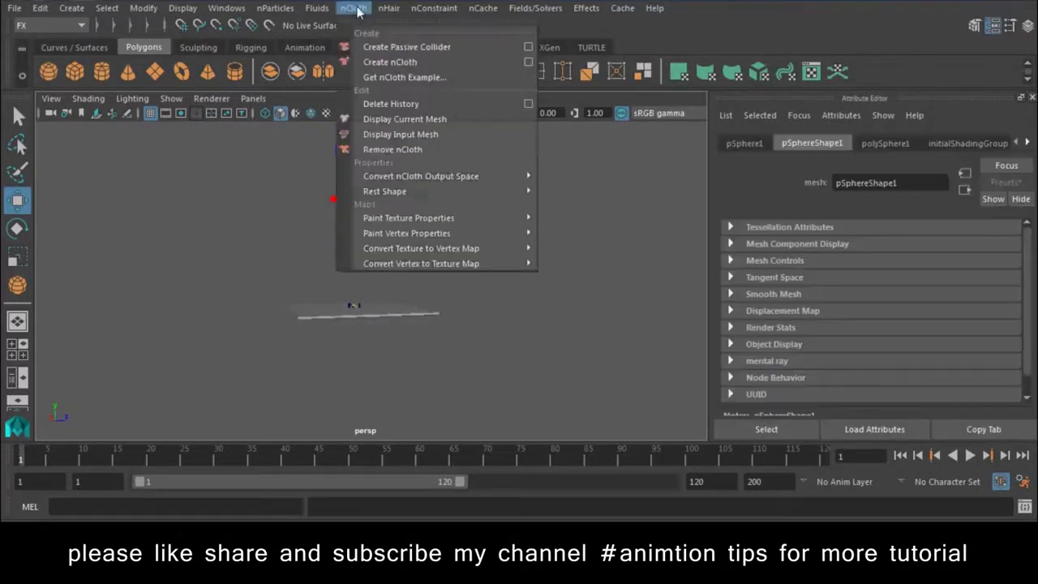
pyautogui.click(370, 49)
pyautogui.click(1027, 26)
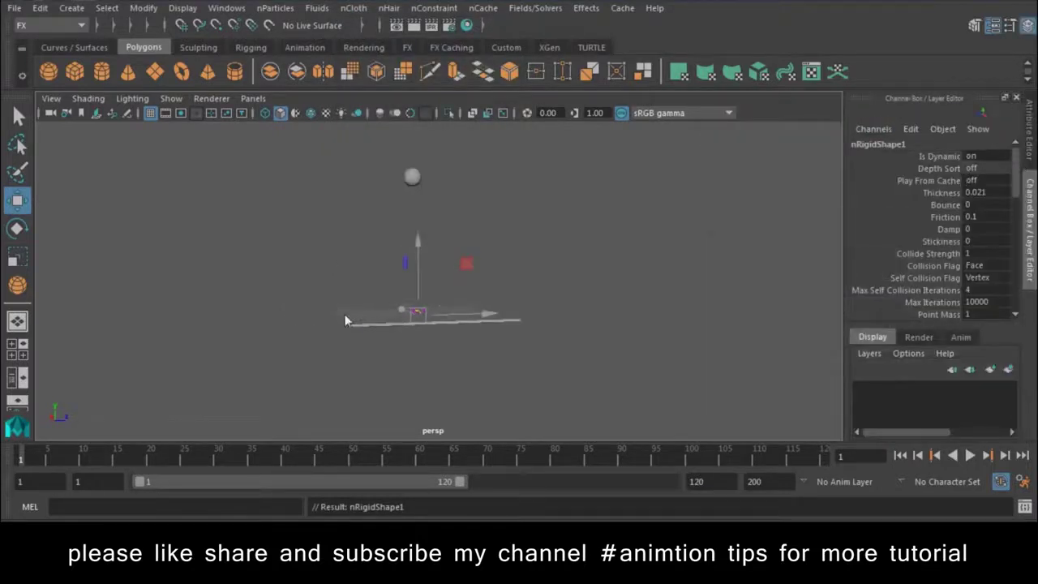
pyautogui.press('s')
pyautogui.hotkey('alt', 'v')
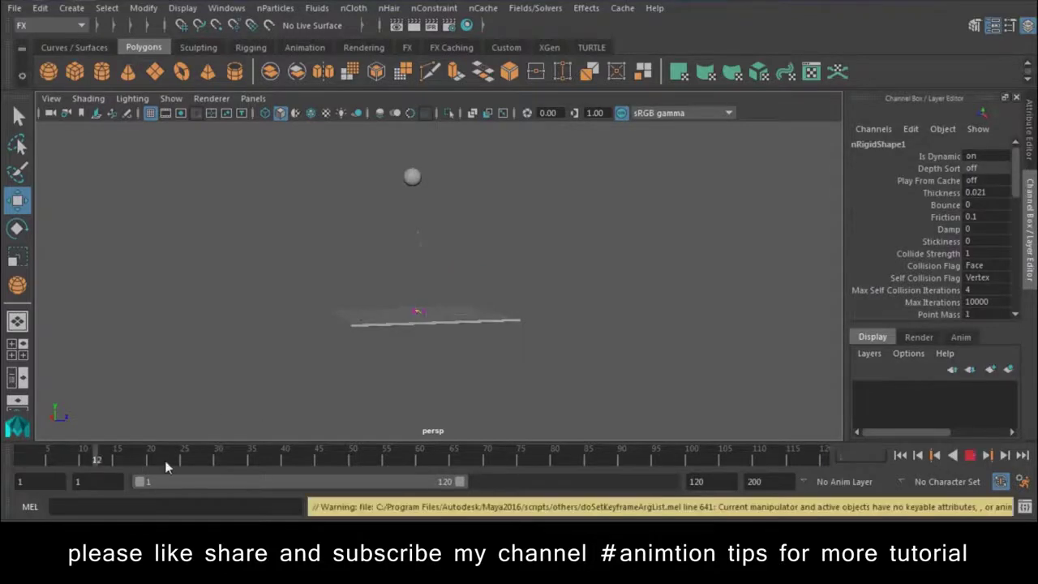
pyautogui.hotkey('alt', 'v')
pyautogui.hotkey('ctrl', 'z')
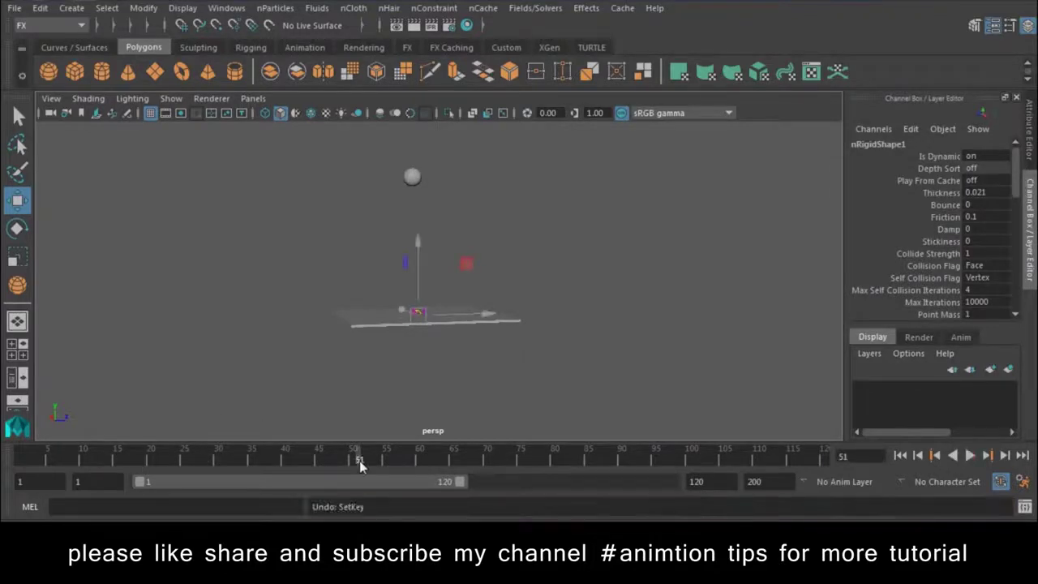
# Step: Key the sphere at Y 21.517, drop it to -17.241 next frame, make it a passive collider, replay
pyautogui.press('s')
pyautogui.hotkey('alt', '.')
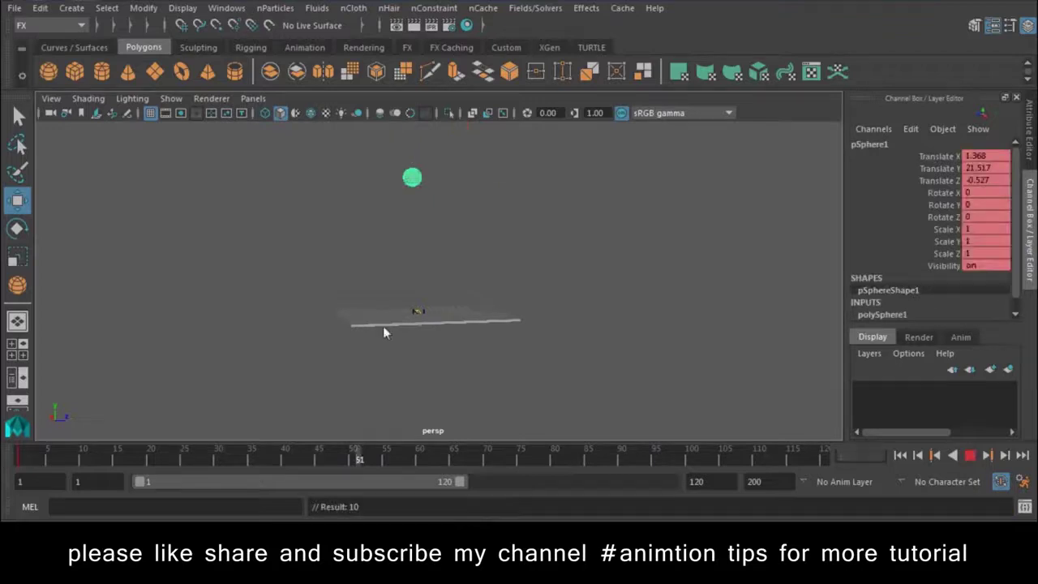
pyautogui.moveTo(417, 146); pyautogui.dragTo(403, 386)
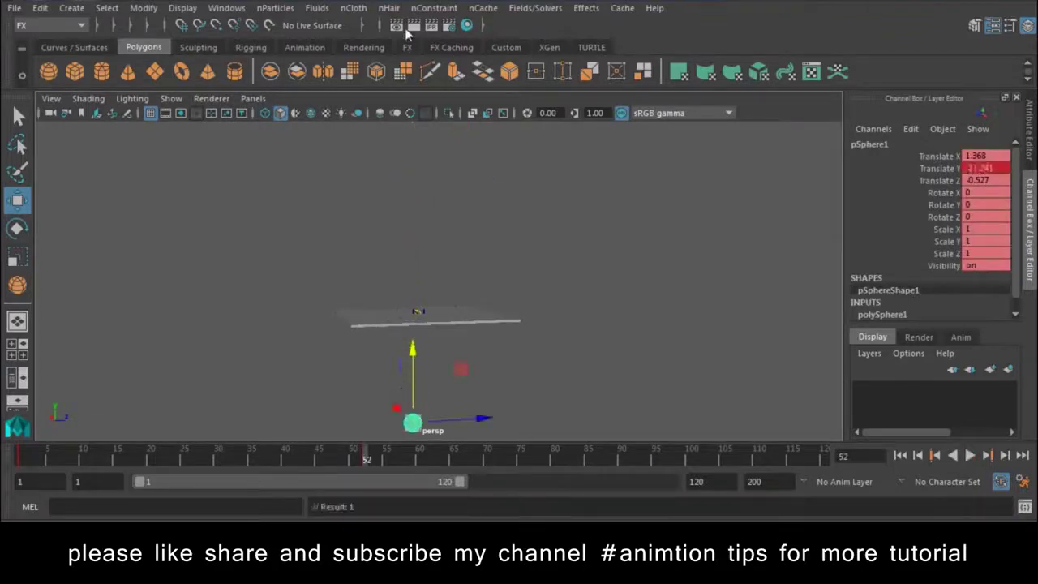
pyautogui.click(350, 8)
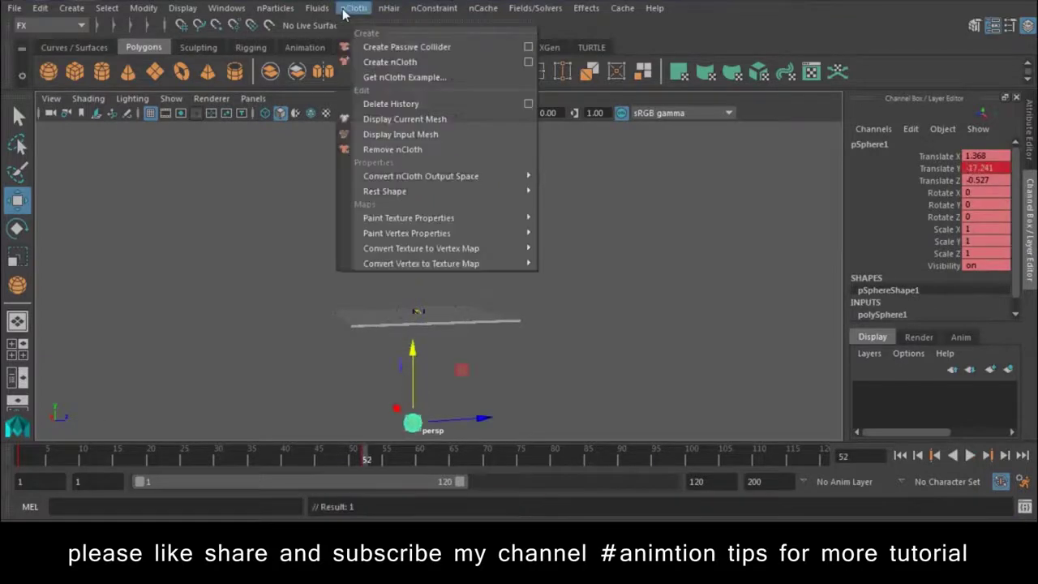
pyautogui.click(405, 43)
pyautogui.click(900, 454)
pyautogui.click(970, 455)
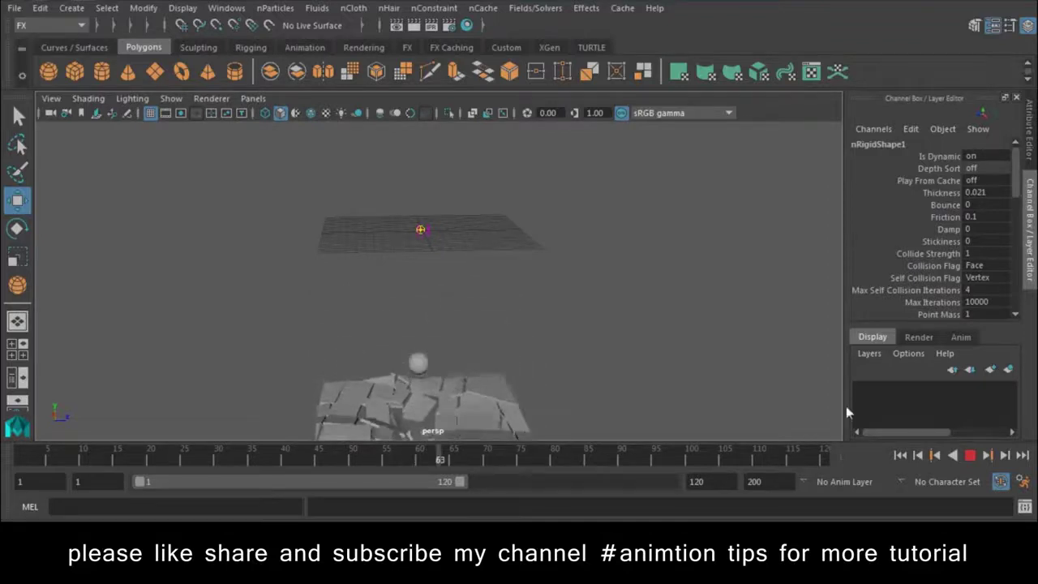
# Step: Set nucleus1 Gravity to 0 in the Attribute Editor and replay the simulation
pyautogui.click(900, 455)
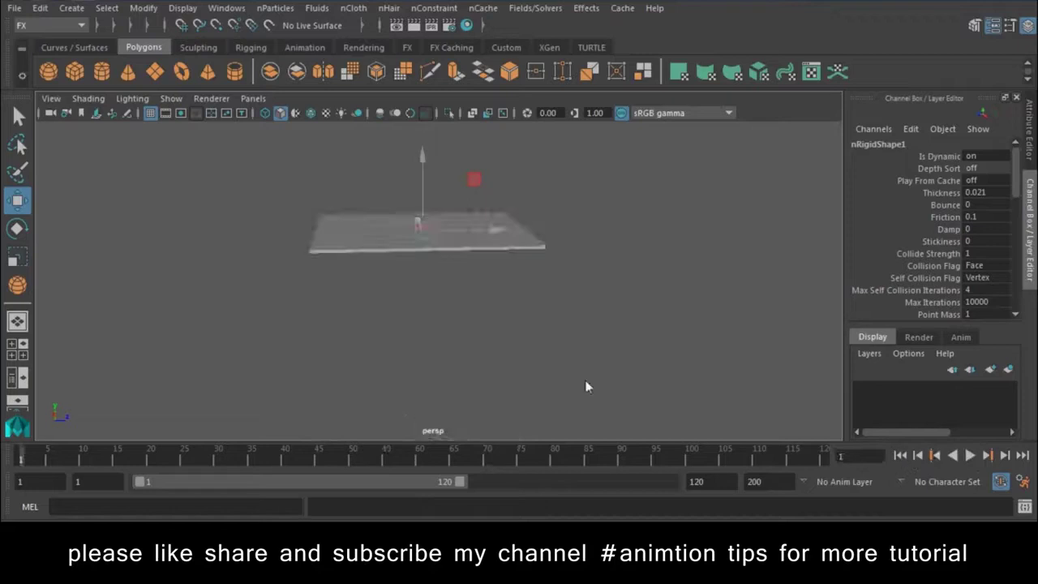
pyautogui.click(524, 250)
pyautogui.keyDown('alt'); pyautogui.moveTo(524, 250); pyautogui.dragTo(560, 339); pyautogui.keyUp('alt')
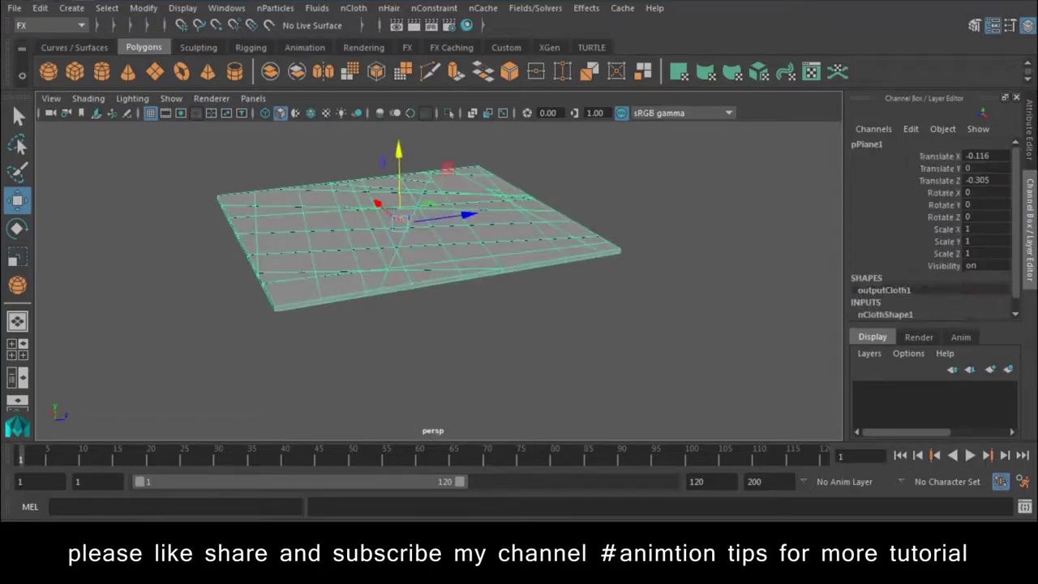
pyautogui.click(1028, 136)
pyautogui.scroll(2, 858, 313)
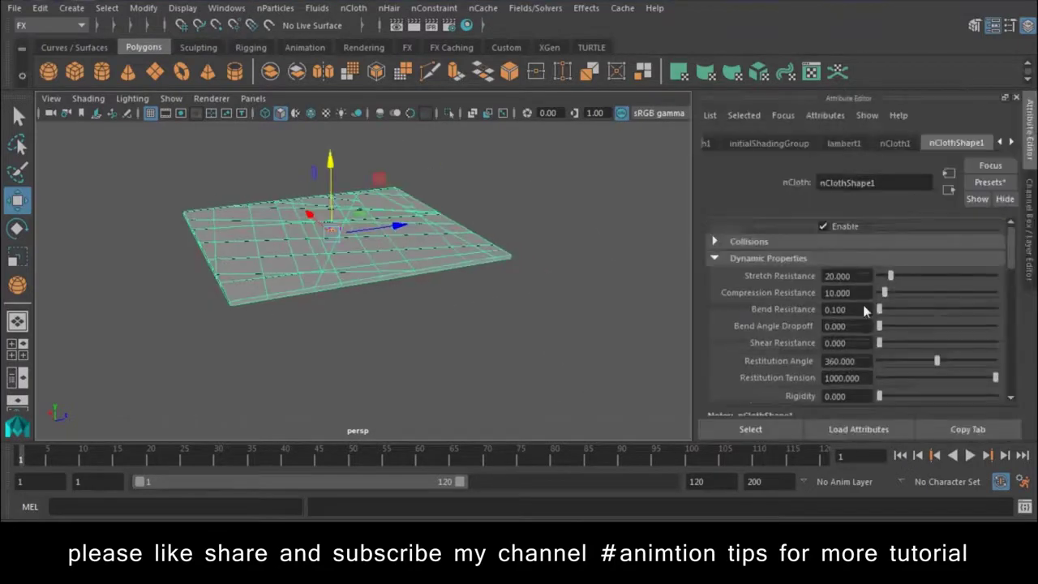
pyautogui.click(1012, 144)
pyautogui.click(925, 143)
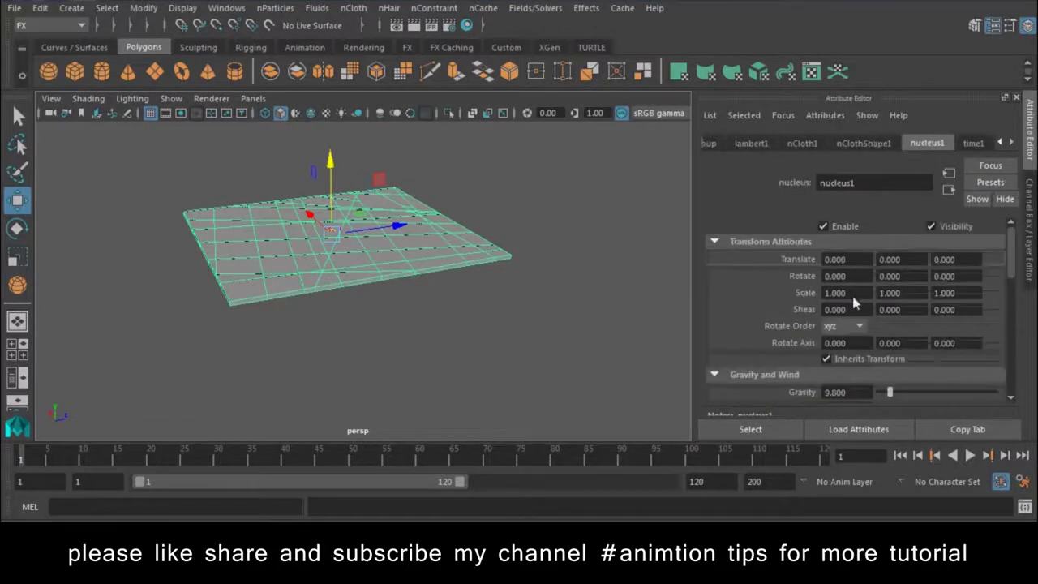
pyautogui.scroll(-1, 866, 358)
pyautogui.moveTo(896, 346); pyautogui.dragTo(879, 348)
pyautogui.click(969, 456)
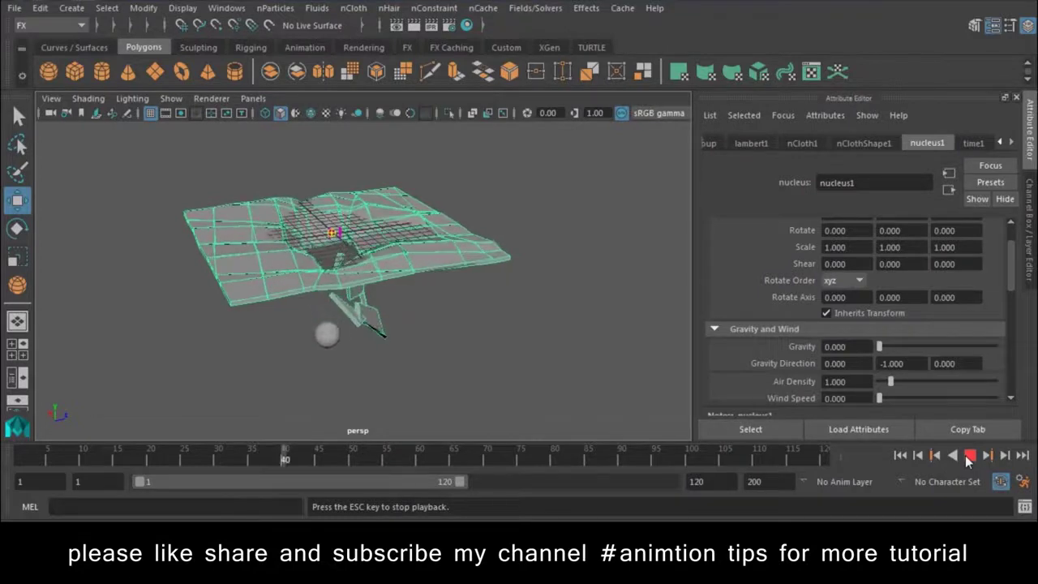
# Step: Stop playback at frame 51 and inspect the torn cloth
pyautogui.click(969, 457)
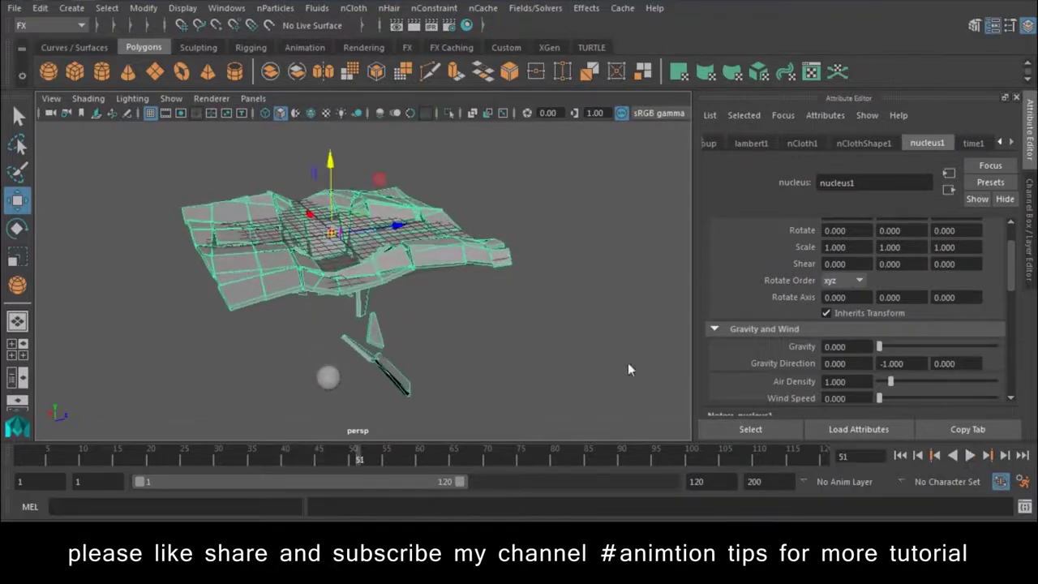
pyautogui.keyDown('alt'); pyautogui.moveTo(573, 356); pyautogui.dragTo(450, 332); pyautogui.keyUp('alt')
pyautogui.moveTo(492, 441)
pyautogui.keyDown('alt'); pyautogui.mouseDown()
pyautogui.moveTo(507, 467)
pyautogui.moveTo(509, 387)
pyautogui.moveTo(550, 371)
pyautogui.moveTo(444, 362)
pyautogui.moveTo(398, 370)
pyautogui.moveTo(447, 501)
pyautogui.moveTo(403, 435)
pyautogui.mouseUp(); pyautogui.keyUp('alt')
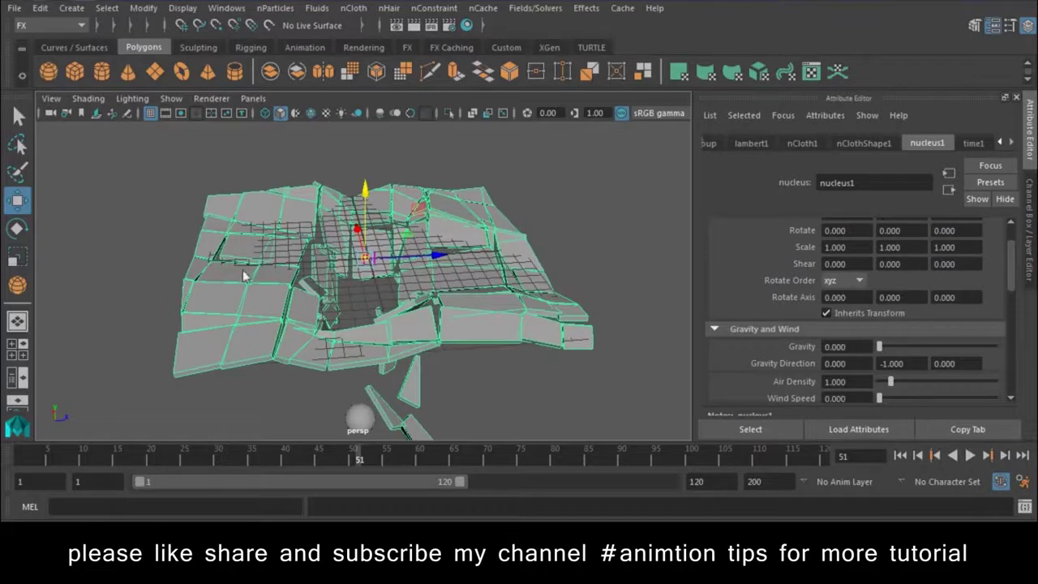
pyautogui.keyDown('alt'); pyautogui.moveTo(413, 381); pyautogui.dragTo(310, 308, button='right'); pyautogui.keyUp('alt')
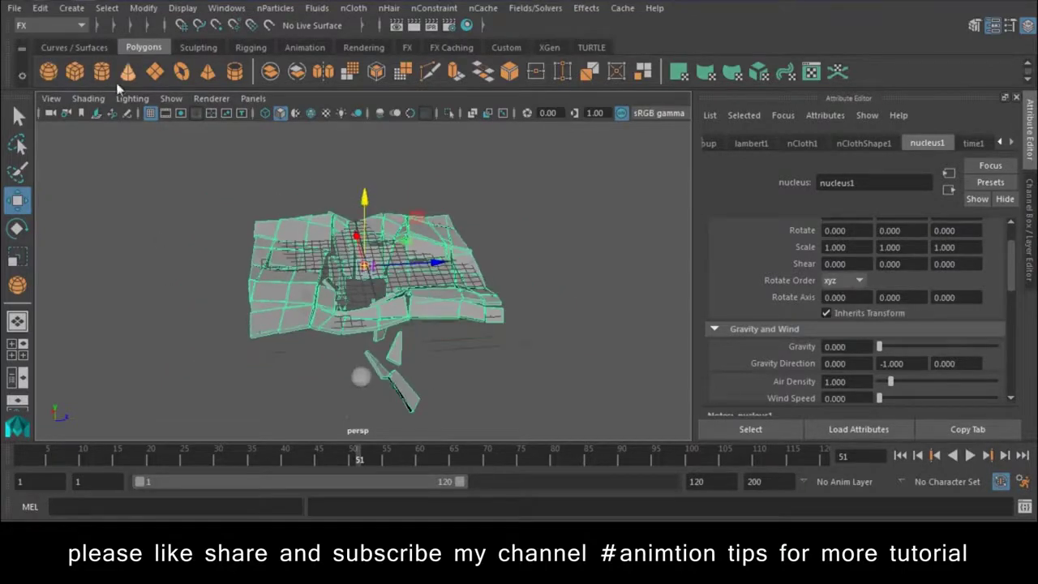
# Step: Draw a large plane beneath the cloth, lower it in Y, and make it a passive collider
pyautogui.press('g')
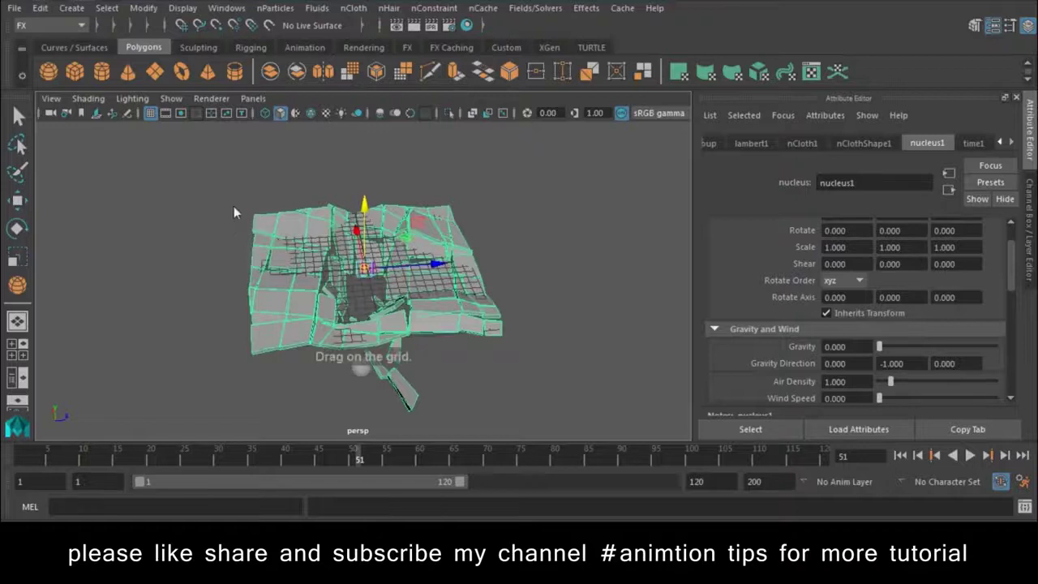
pyautogui.moveTo(234, 212); pyautogui.dragTo(551, 344)
pyautogui.keyDown('alt'); pyautogui.moveTo(431, 355); pyautogui.dragTo(438, 381); pyautogui.keyUp('alt')
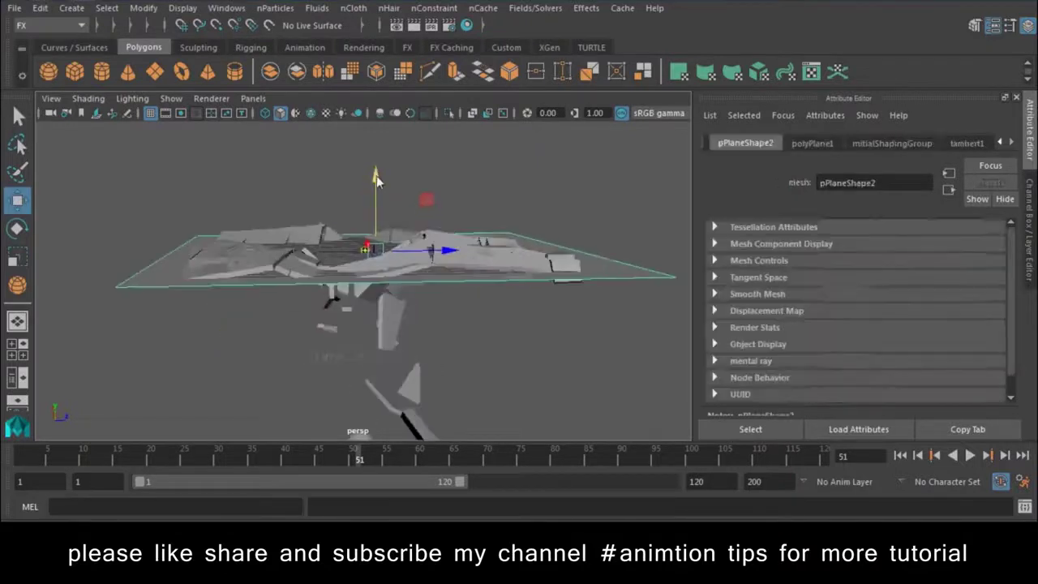
pyautogui.moveTo(376, 175); pyautogui.dragTo(380, 189)
pyautogui.click(353, 8)
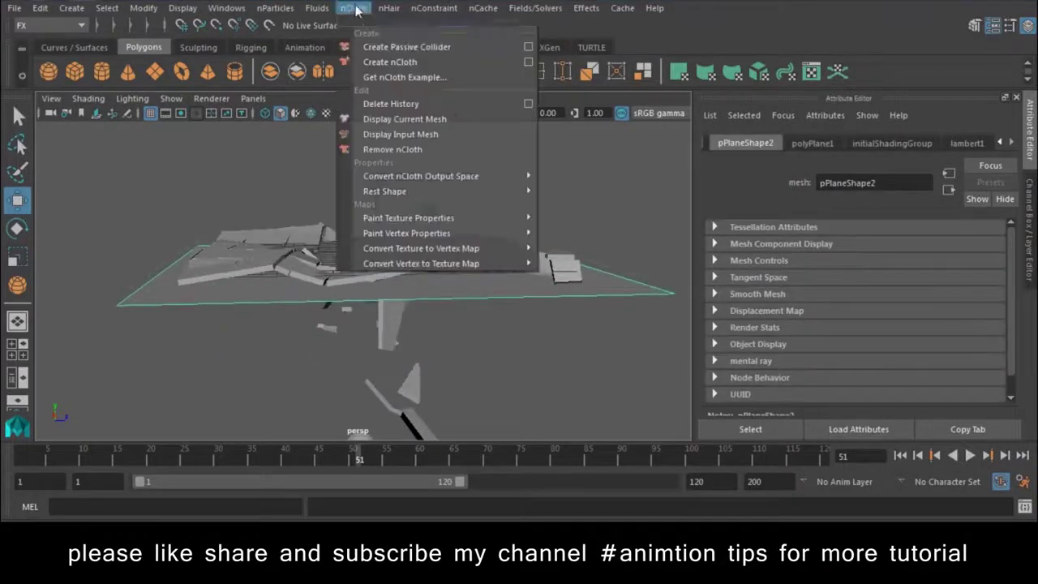
pyautogui.click(406, 47)
# Step: Play the simulation with the ground collider and stop it at frame 40
pyautogui.keyDown('alt'); pyautogui.moveTo(511, 268); pyautogui.dragTo(499, 318); pyautogui.keyUp('alt')
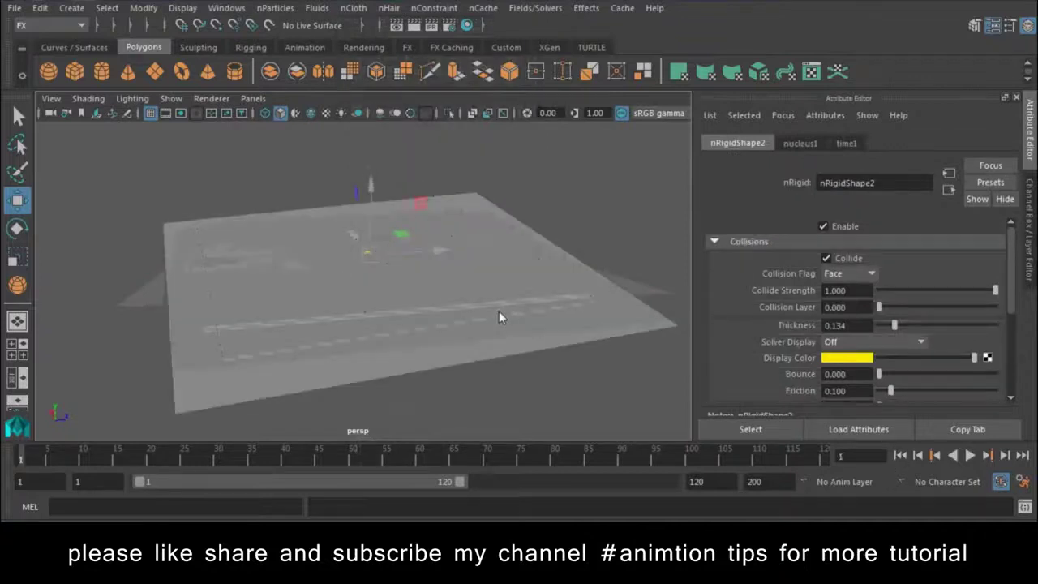
pyautogui.click(970, 455)
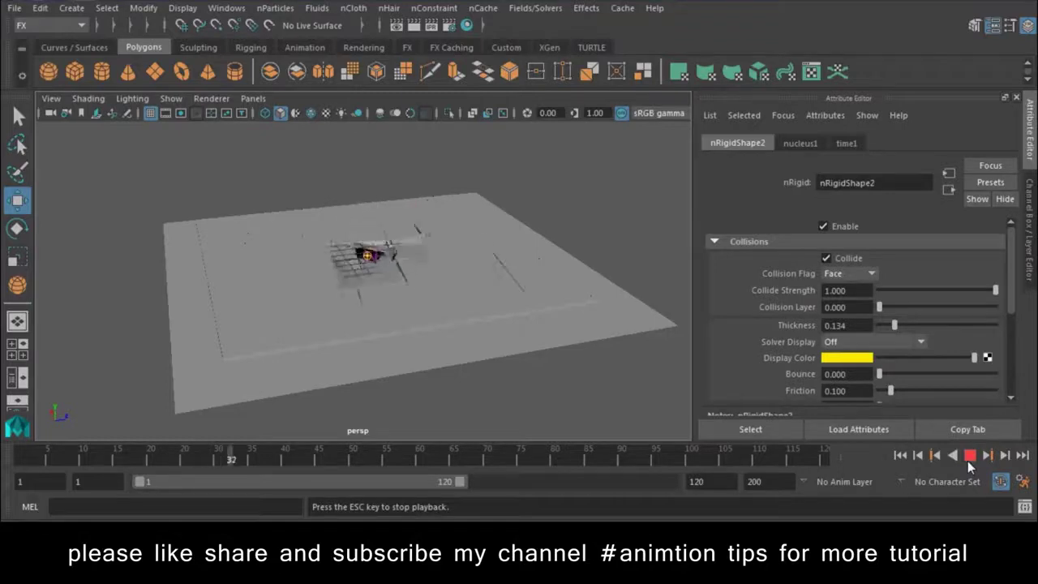
pyautogui.click(970, 458)
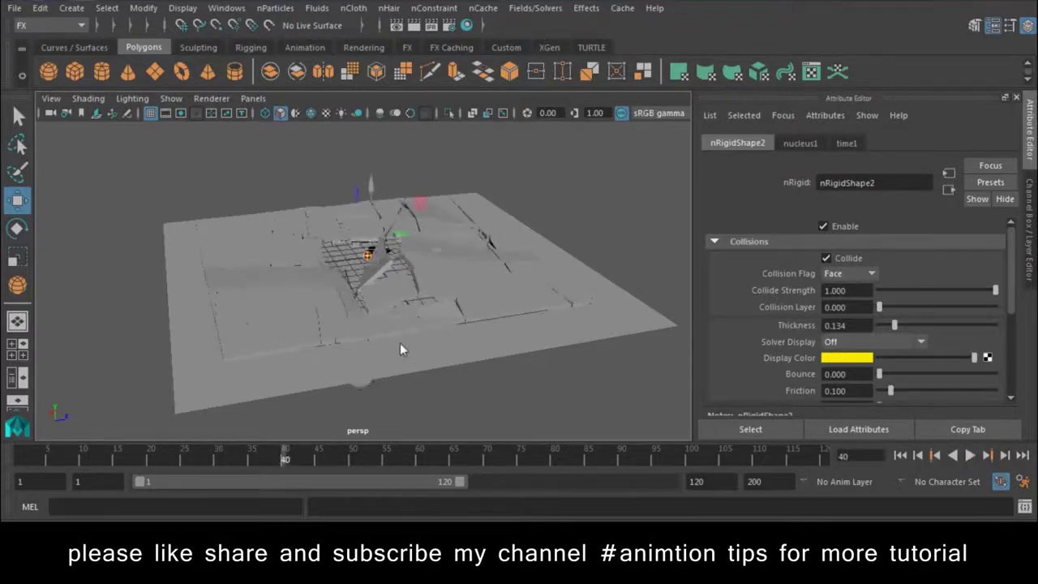
# Step: Select the falling sphere, frame it, and scrub the timeline from about frame 28 to 63
pyautogui.keyDown('alt'); pyautogui.moveTo(400, 350); pyautogui.dragTo(376, 377); pyautogui.keyUp('alt')
pyautogui.click(366, 384)
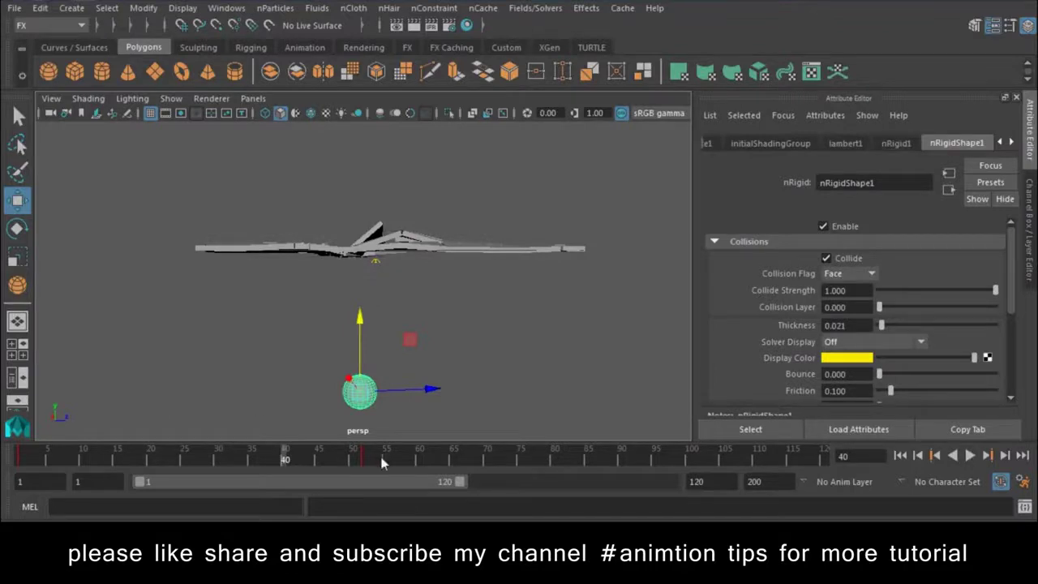
pyautogui.scroll(3, 367, 416)
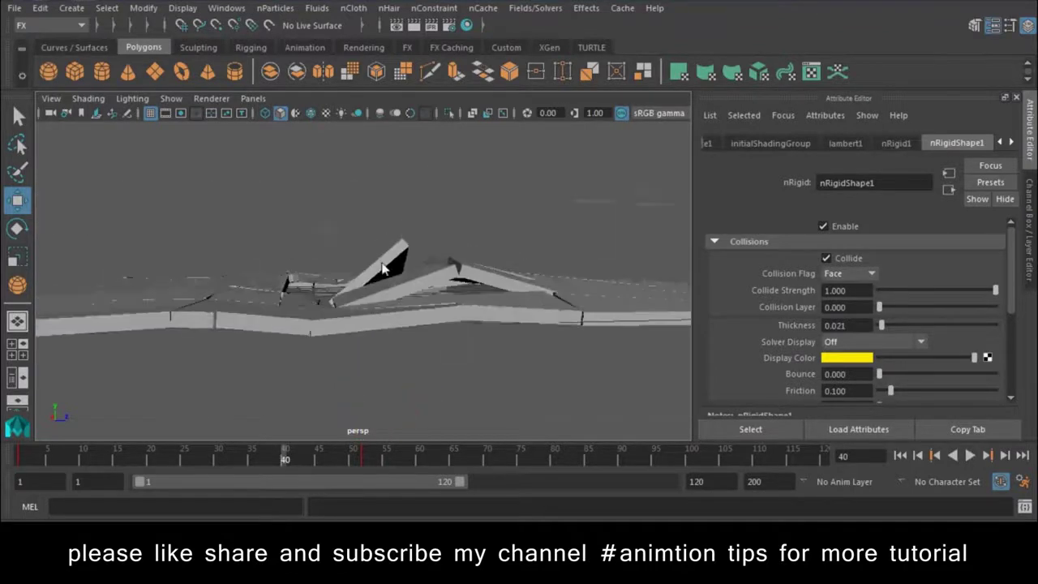
pyautogui.keyDown('alt'); pyautogui.moveTo(365, 422); pyautogui.dragTo(345, 458); pyautogui.keyUp('alt')
pyautogui.moveTo(138, 464); pyautogui.dragTo(203, 464)
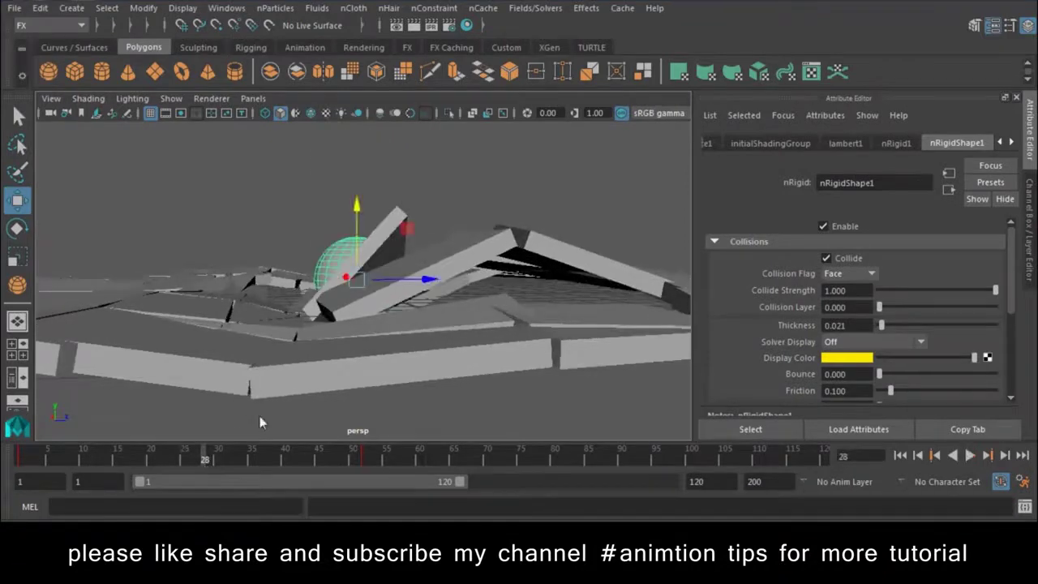
pyautogui.press('f')
pyautogui.keyDown('alt'); pyautogui.moveTo(347, 223); pyautogui.dragTo(380, 423); pyautogui.keyUp('alt')
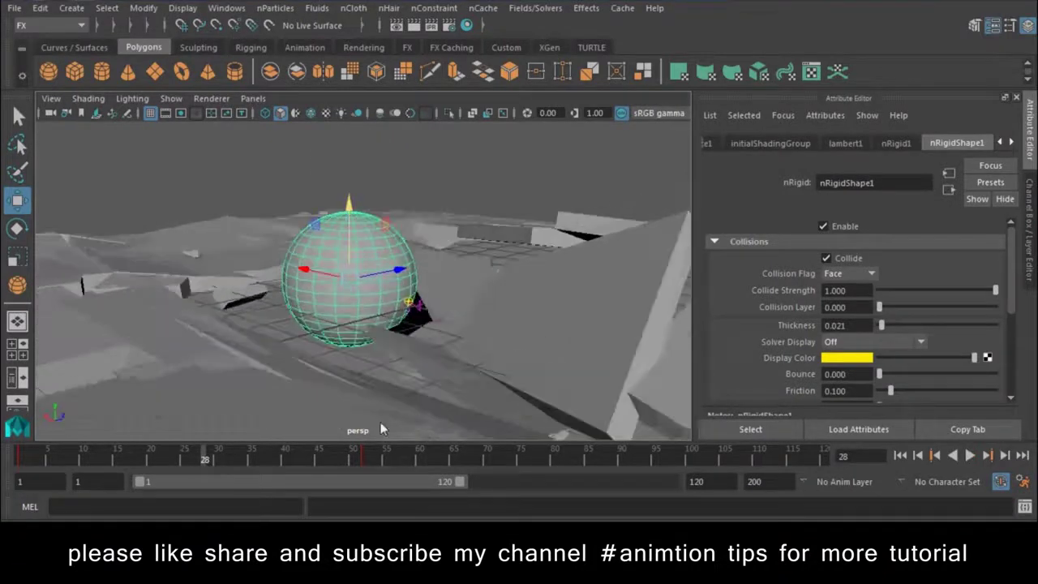
pyautogui.moveTo(258, 458); pyautogui.dragTo(440, 458)
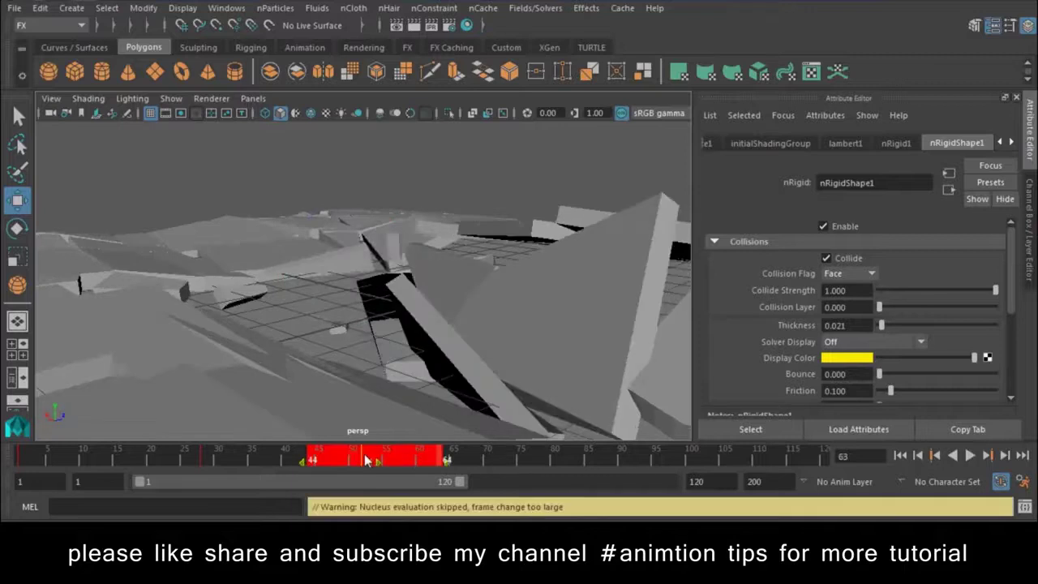
# Step: Delete the sphere's keys from frames 46 to 60 on the time slider
pyautogui.keyDown('shift'); pyautogui.moveTo(325, 459); pyautogui.dragTo(411, 459); pyautogui.keyUp('shift')
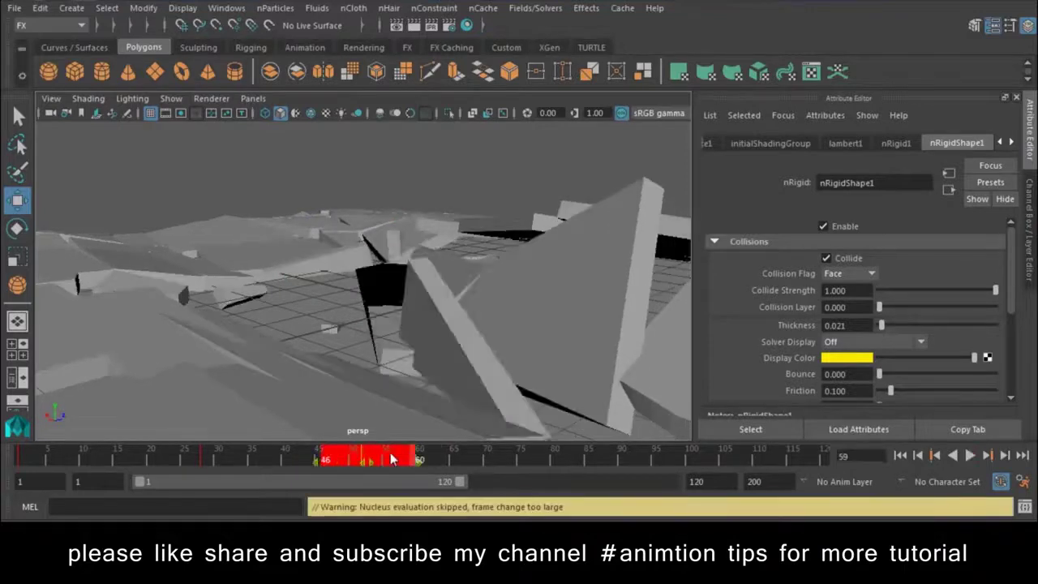
pyautogui.rightClick(411, 450)
pyautogui.click(416, 273)
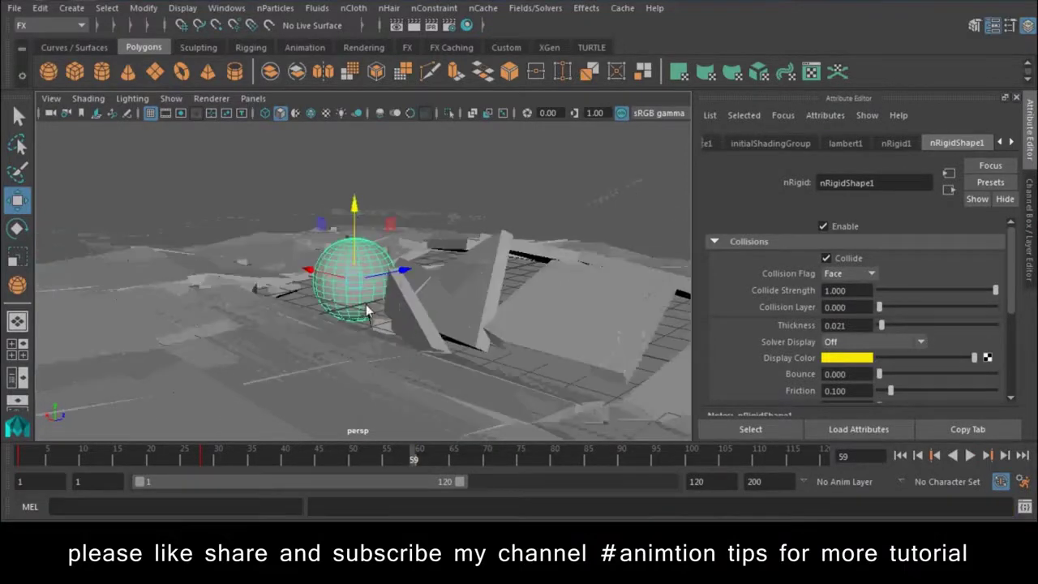
# Step: Replay the simulation, stopping at frame 31 with the sphere smashed through onto the ground
pyautogui.scroll(-5, 598, 359)
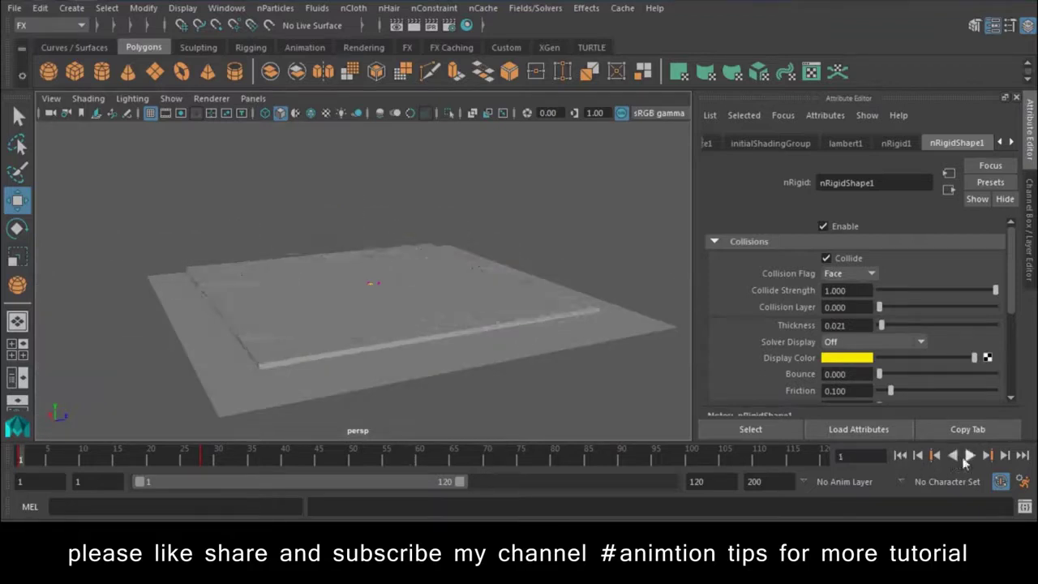
pyautogui.click(967, 456)
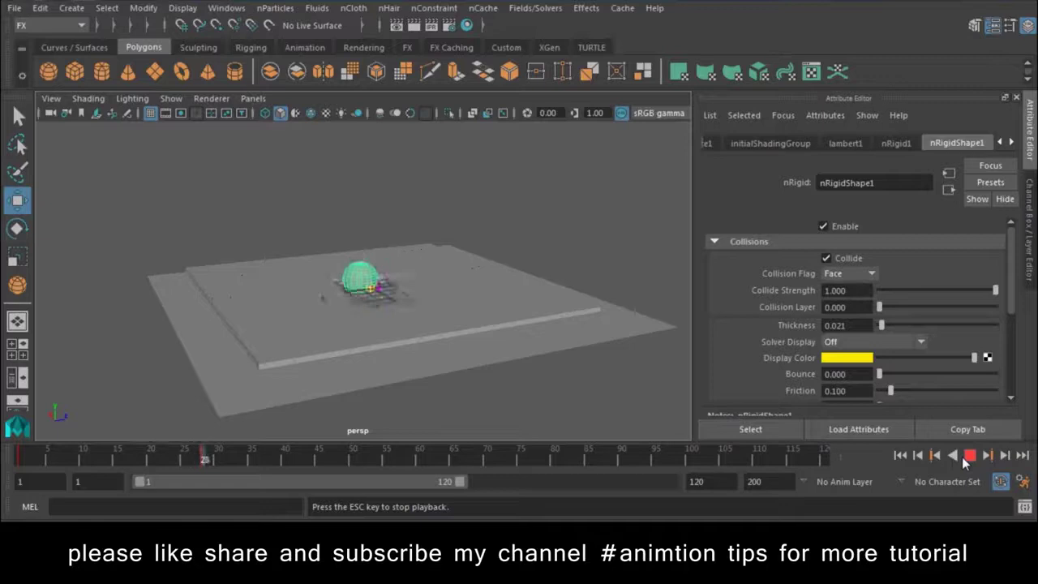
pyautogui.click(968, 457)
pyautogui.moveTo(673, 378)
pyautogui.keyDown('alt'); pyautogui.mouseDown()
pyautogui.moveTo(638, 377)
pyautogui.moveTo(838, 392)
pyautogui.moveTo(1002, 368)
pyautogui.moveTo(511, 355)
pyautogui.moveTo(489, 322)
pyautogui.moveTo(666, 423)
pyautogui.mouseUp(); pyautogui.keyUp('alt')
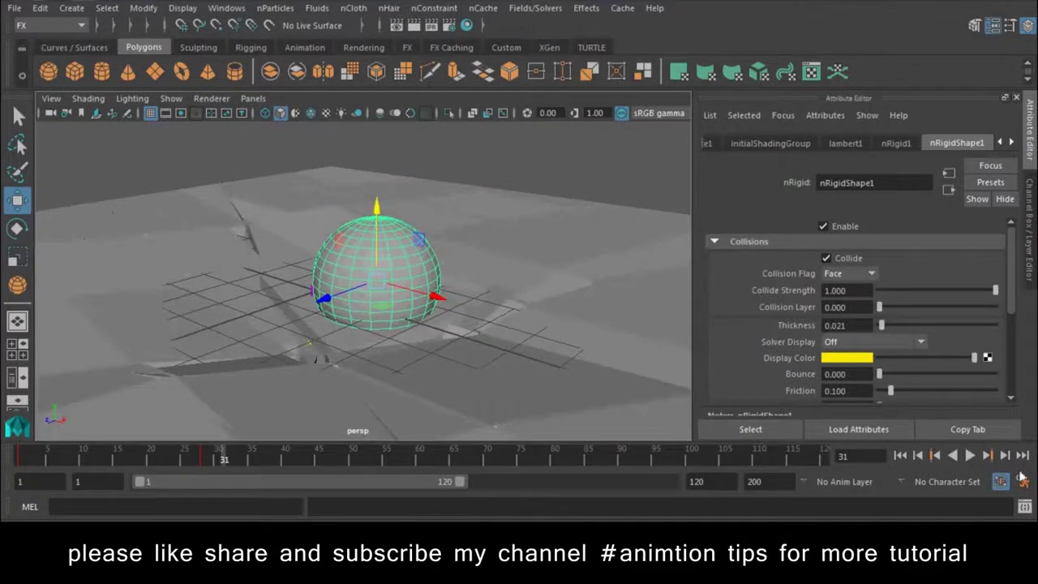
pyautogui.click(892, 526)
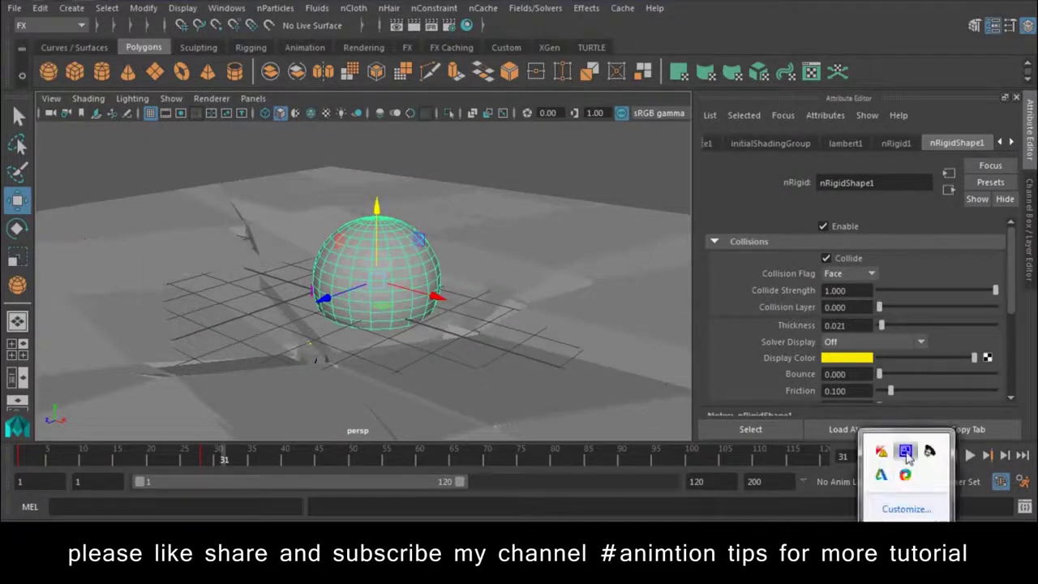
pyautogui.click(905, 451)
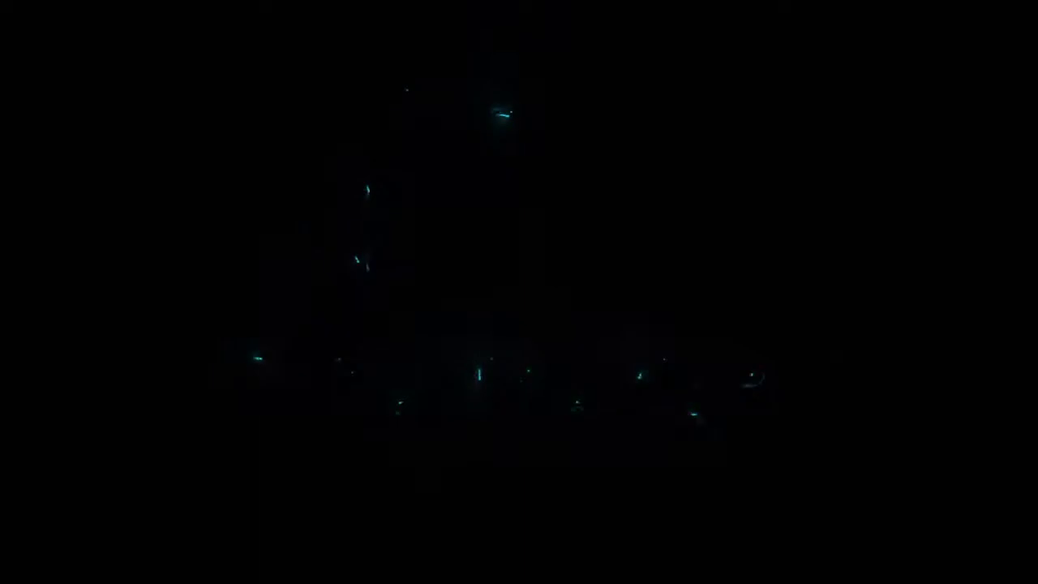